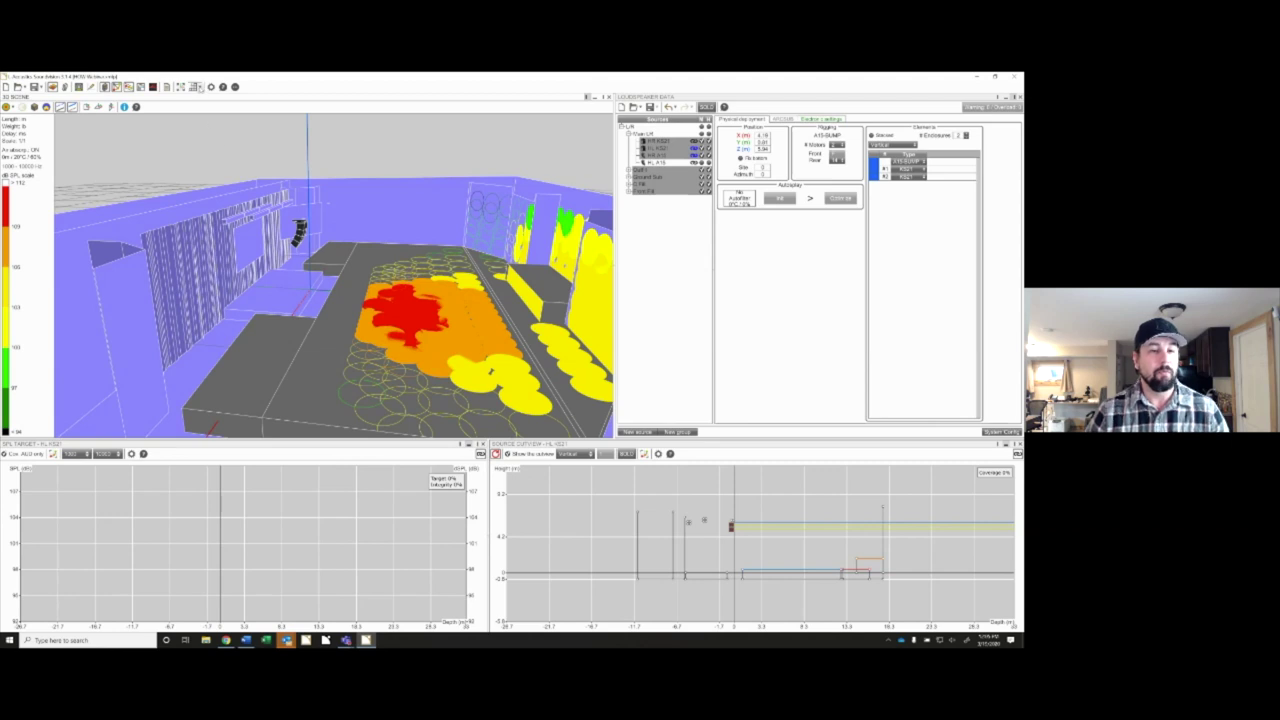
Display the System + Venue layout and review the room objects contained in the ALL group
left_click(197, 87)
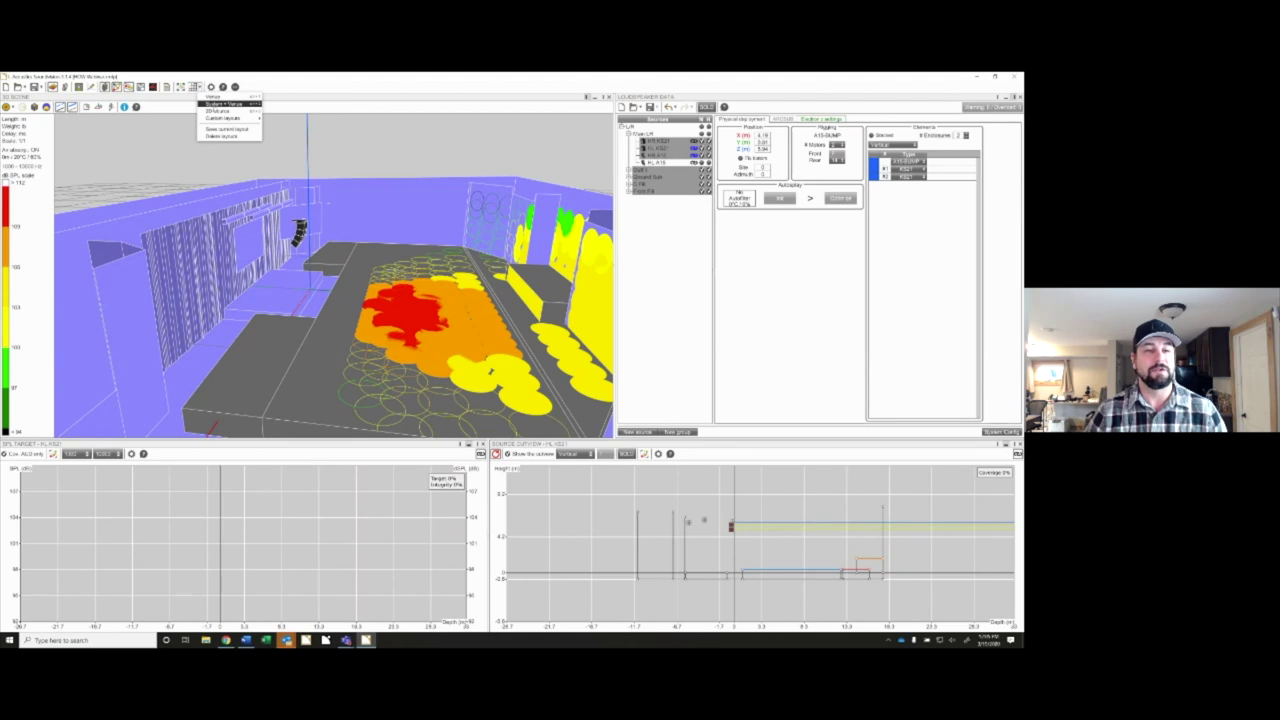
left_click(222, 104)
left_click_drag(385, 345, 428, 438)
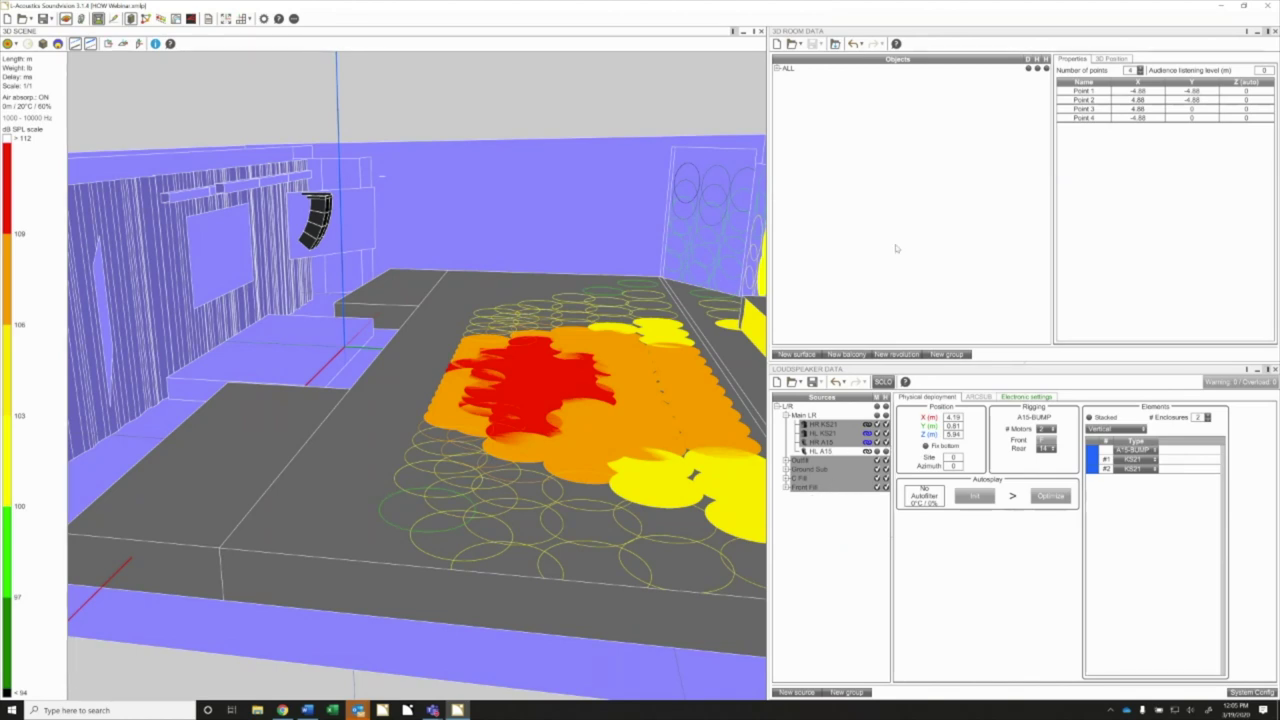
left_click(778, 69)
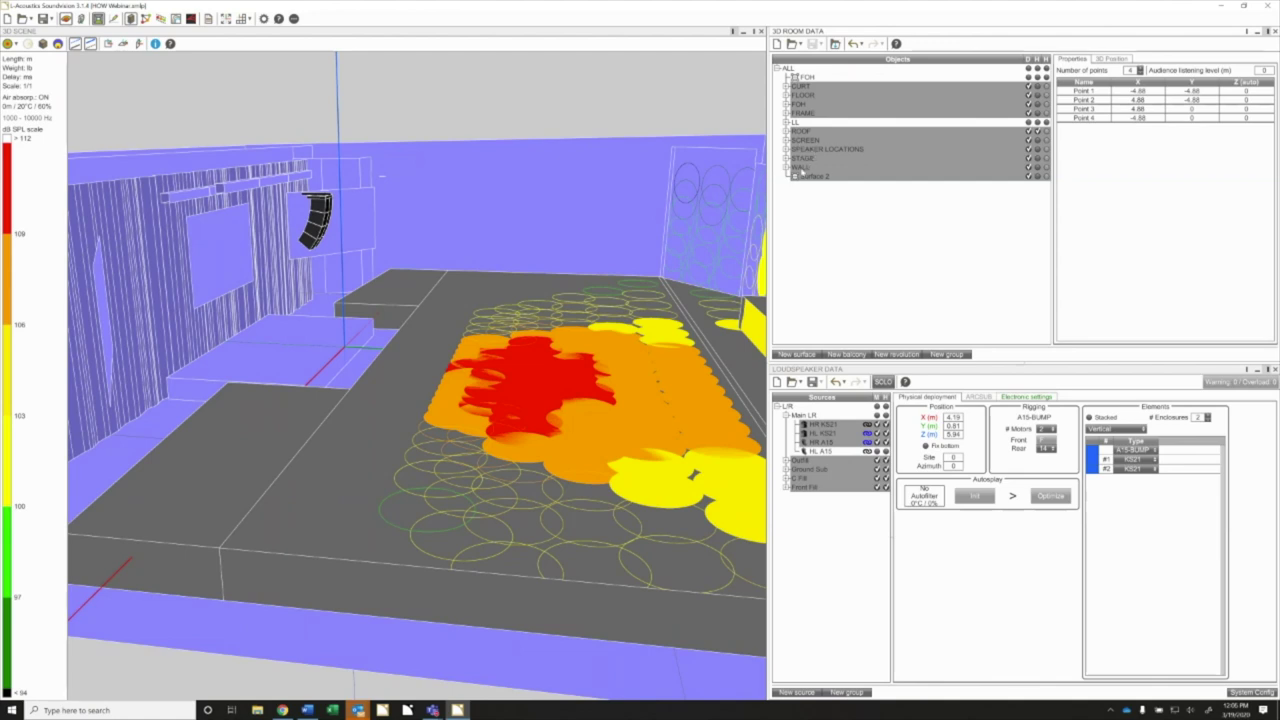
left_click(777, 68)
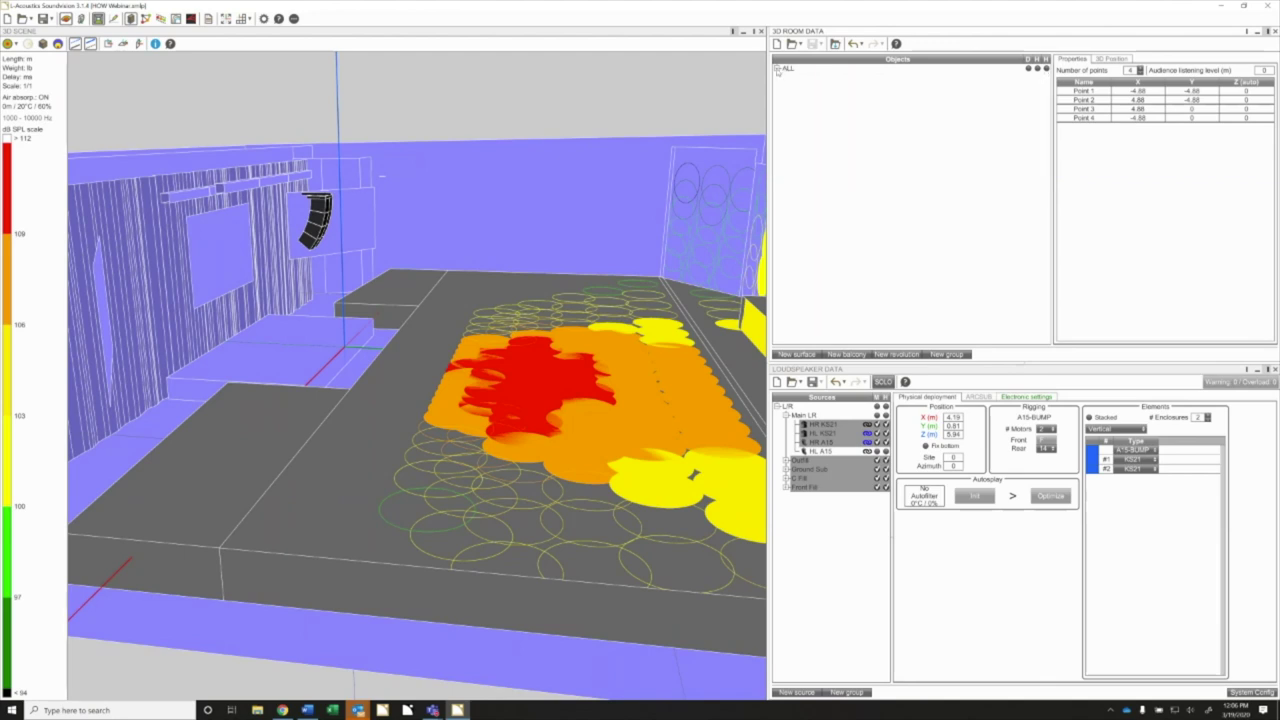
Preview the 2D Source layout and load the first saved custom layout
left_click(253, 20)
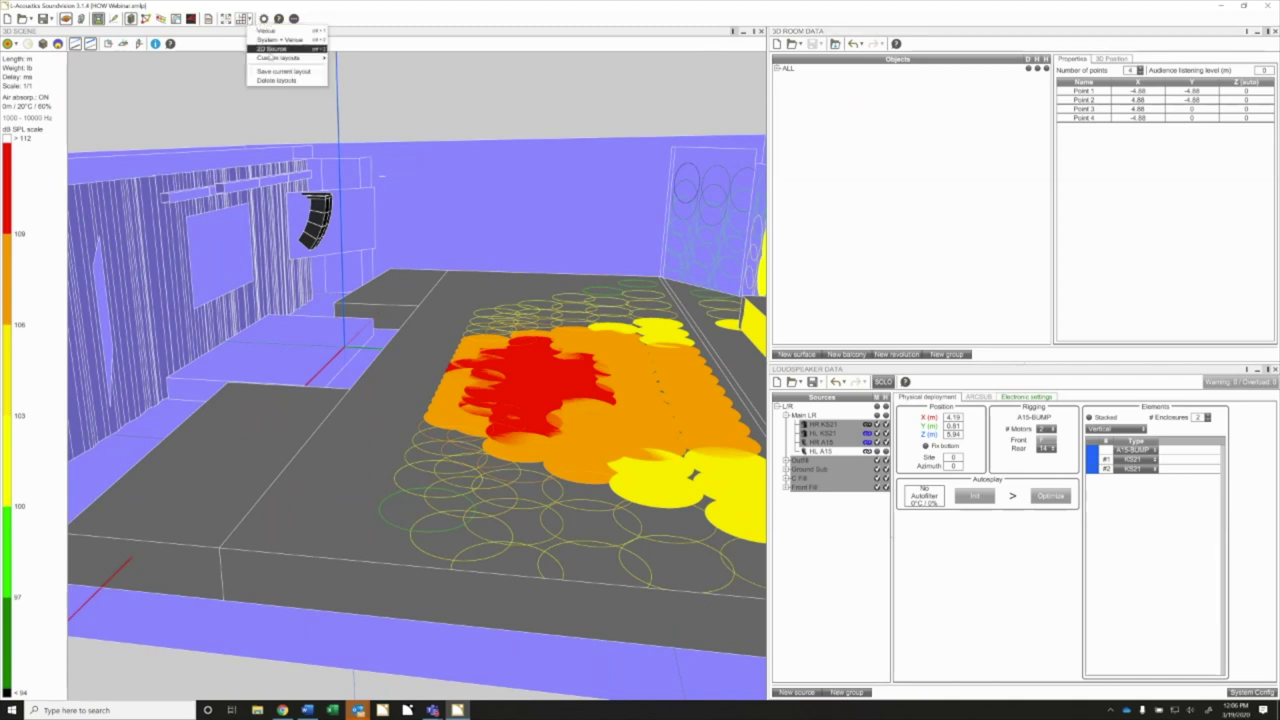
left_click(271, 52)
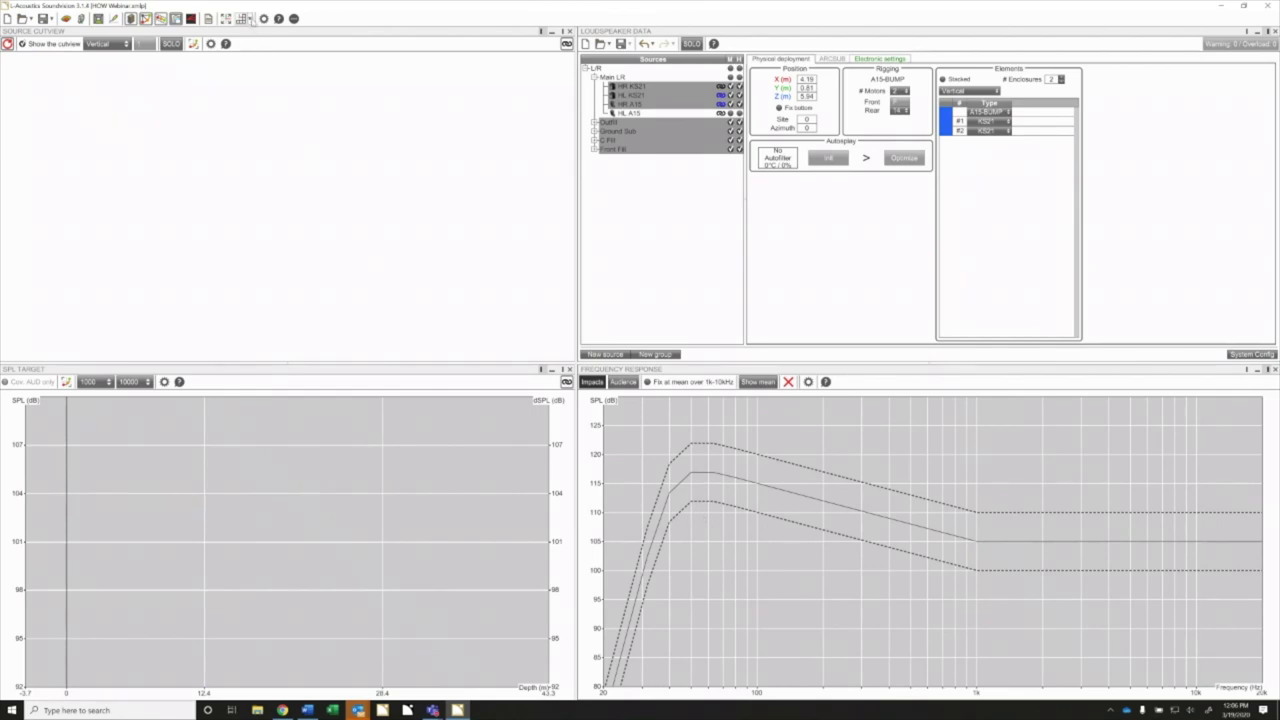
left_click(250, 19)
mouse_move(285, 58)
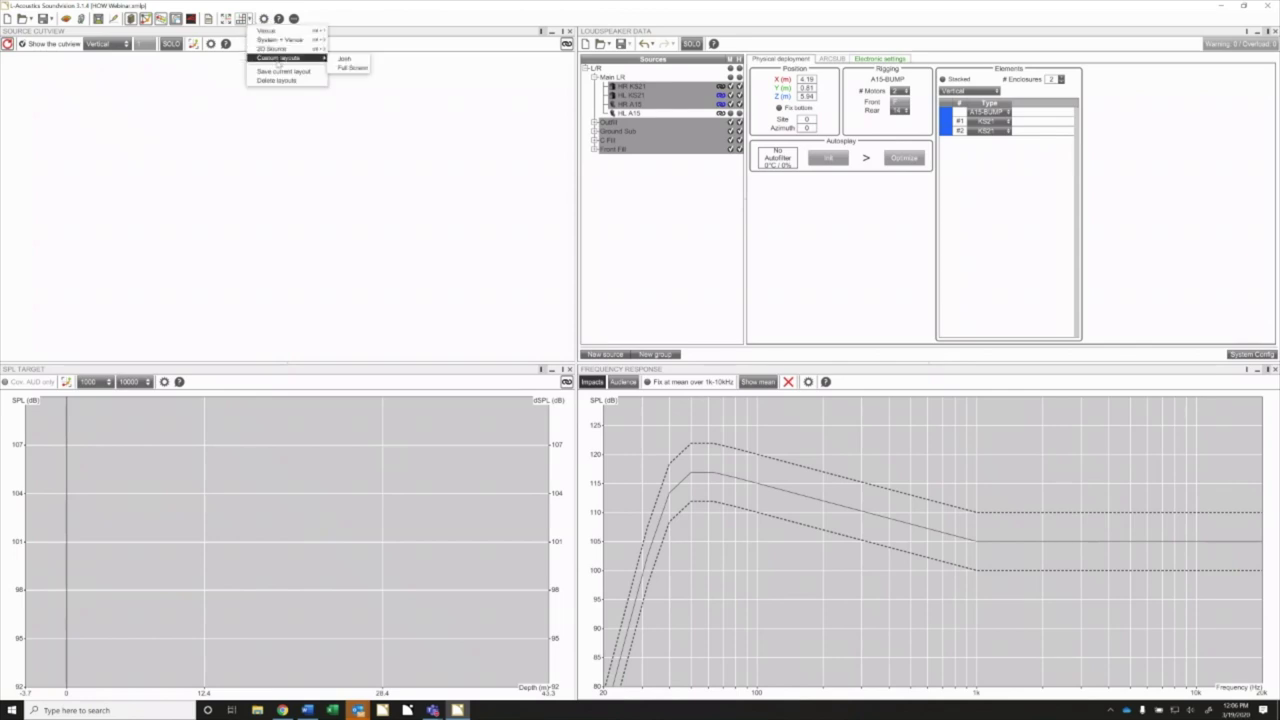
left_click(344, 60)
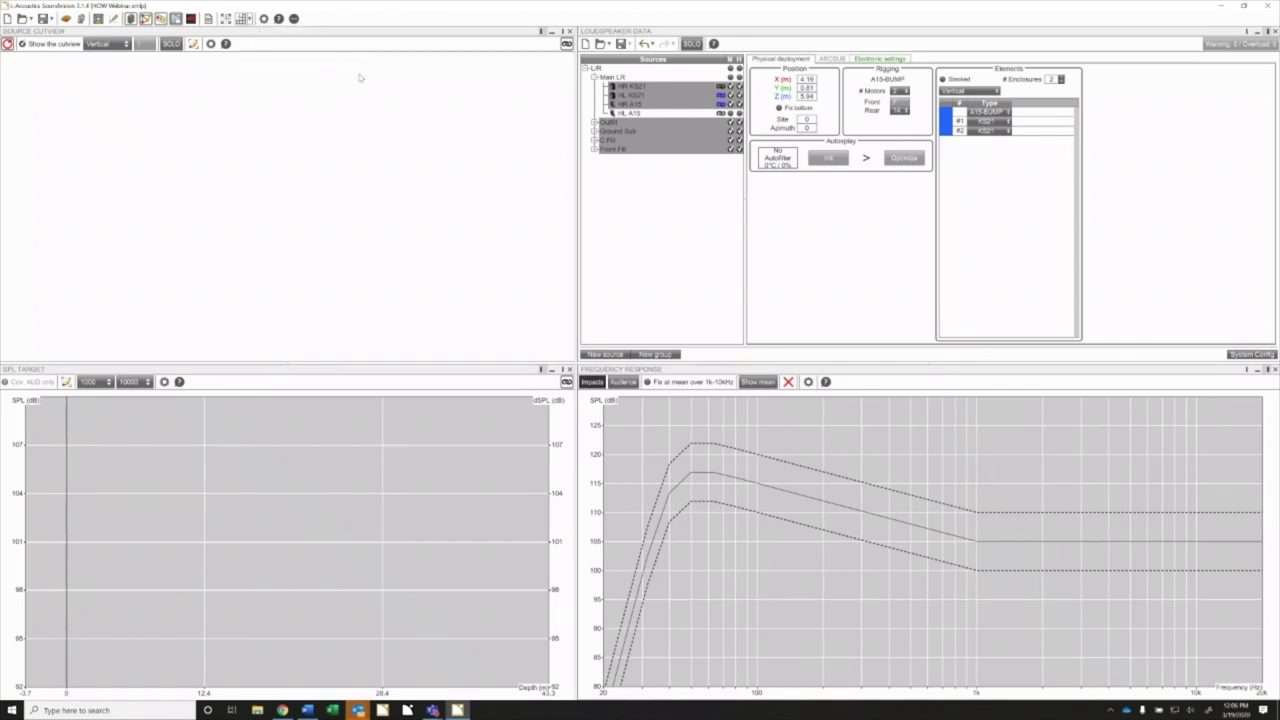
Show the 3D scene in top view and select the HL A15 array beside the stage
left_click_drag(540, 387, 518, 380)
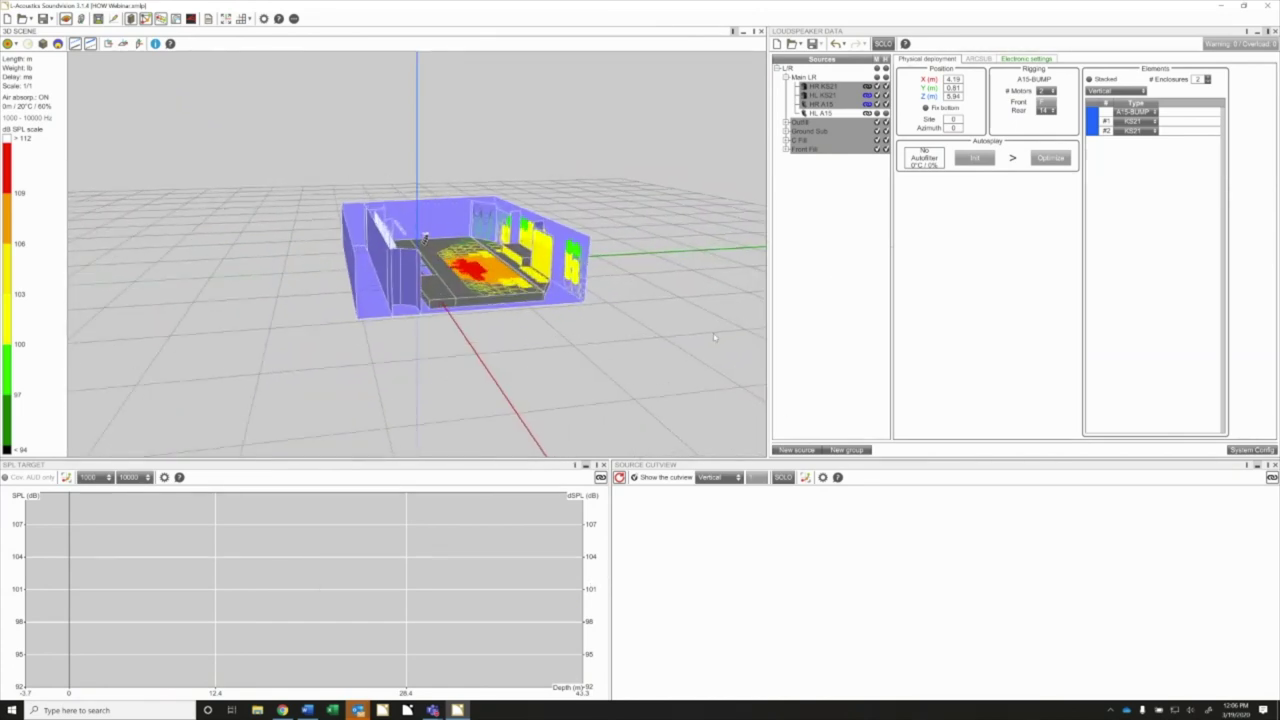
scroll(477, 407, "up", 3)
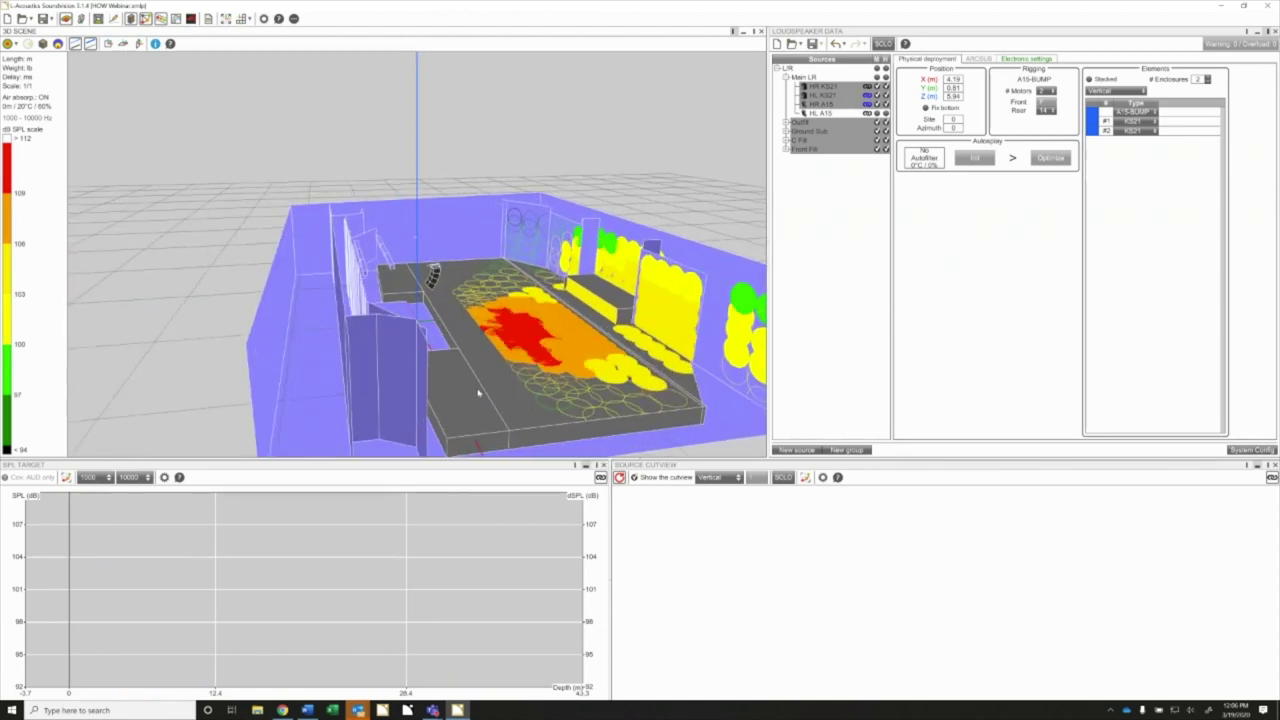
scroll(470, 385, "up", 2)
scroll(464, 364, "up", 2)
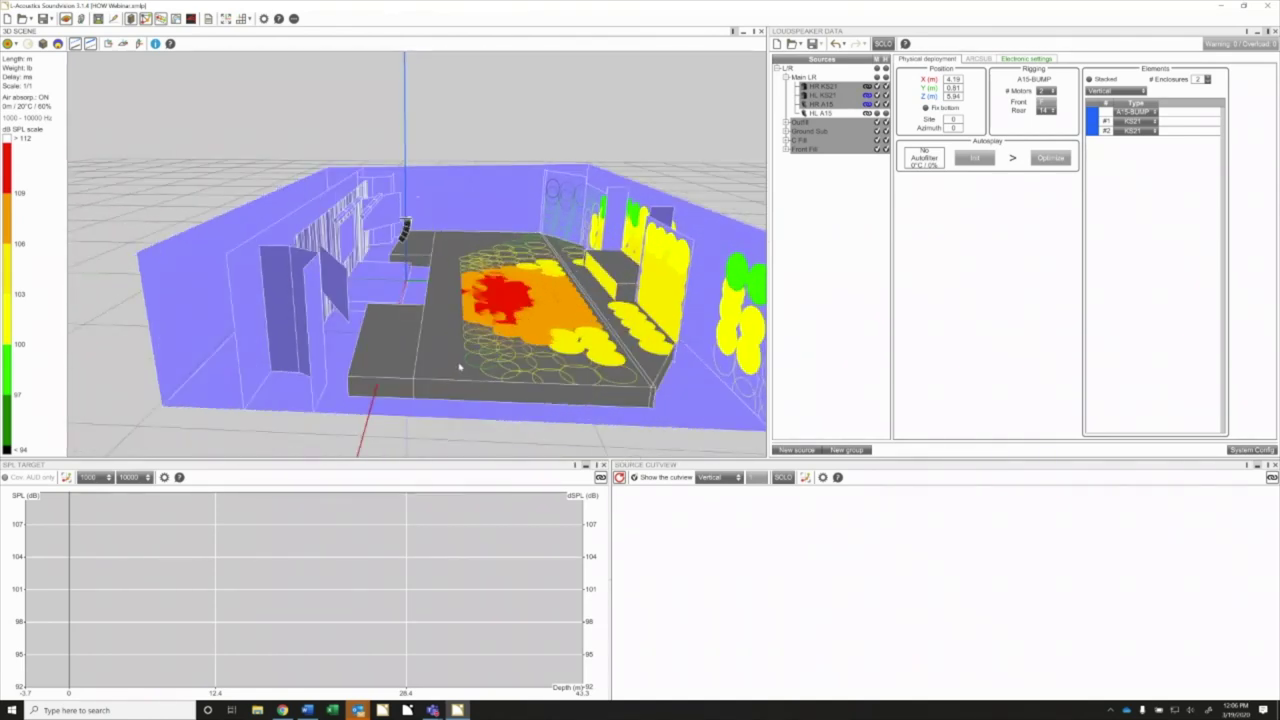
scroll(460, 368, "up", 3)
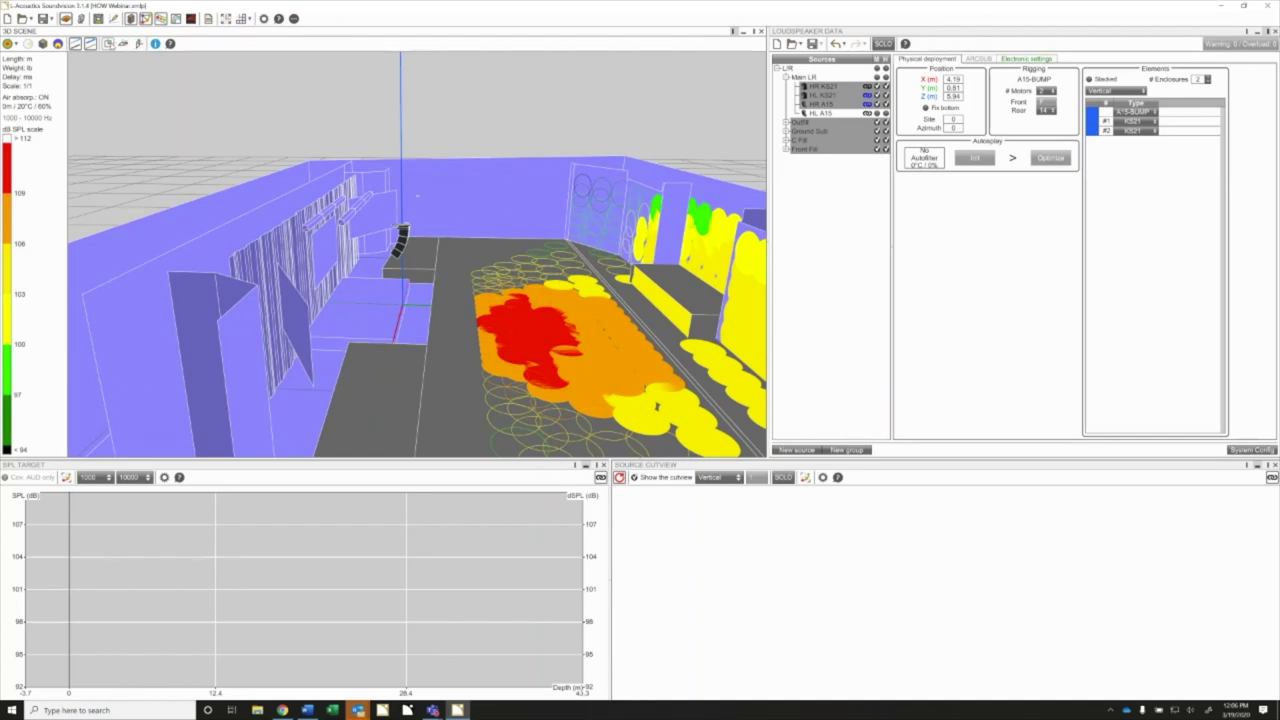
left_click(123, 44)
scroll(335, 250, "up", 4)
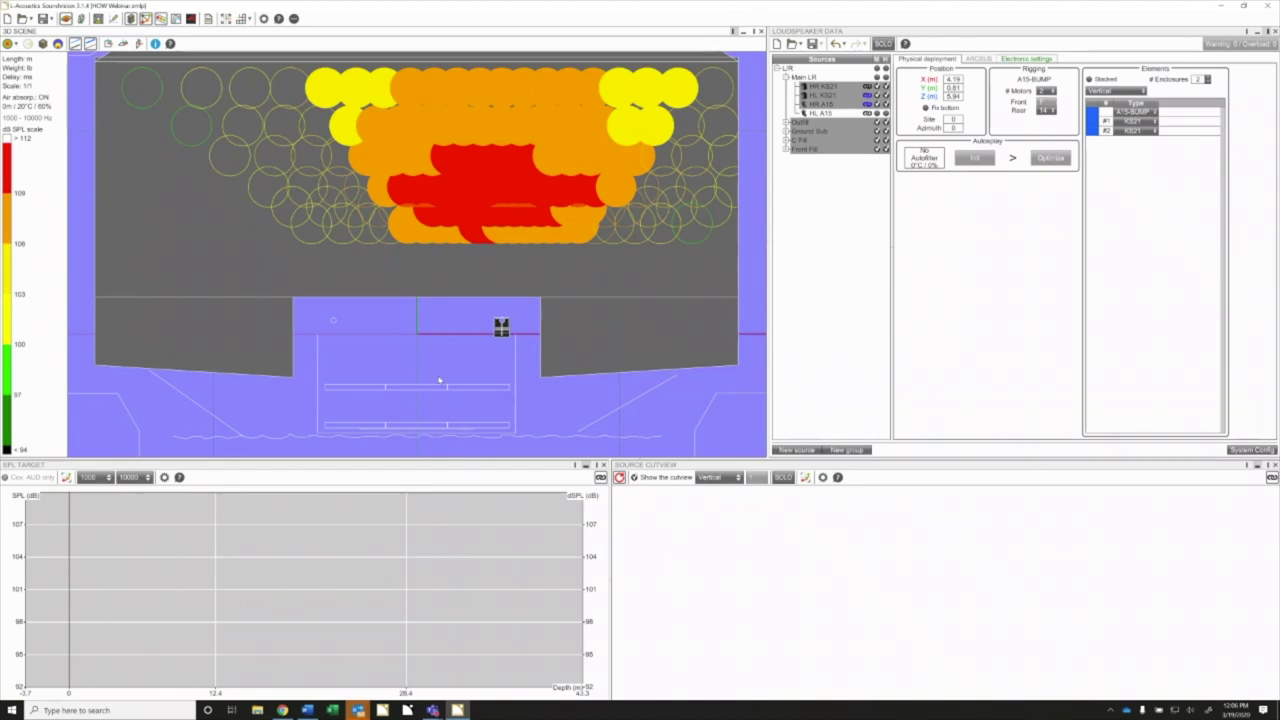
left_click(501, 329)
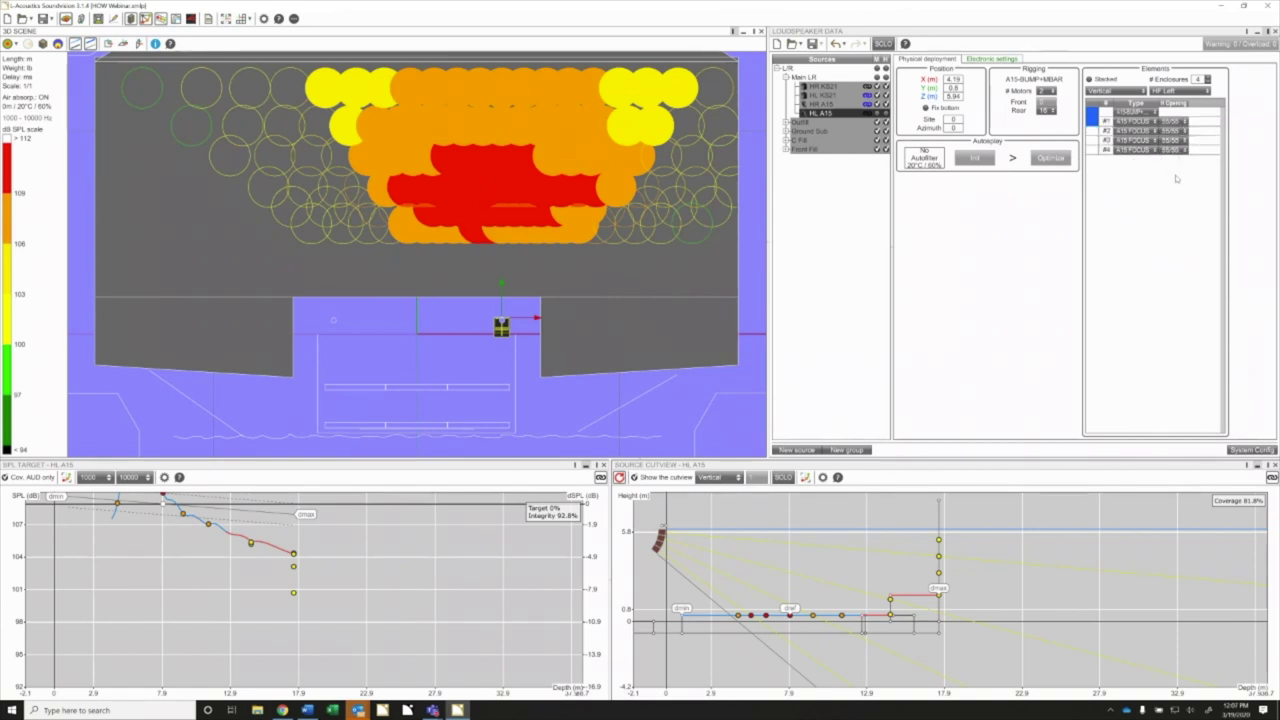
Review the available rigging types for the HL A15 array, keeping A15-BUMP+MBAR
left_click(1143, 153)
left_click(1145, 112)
left_click(1152, 112)
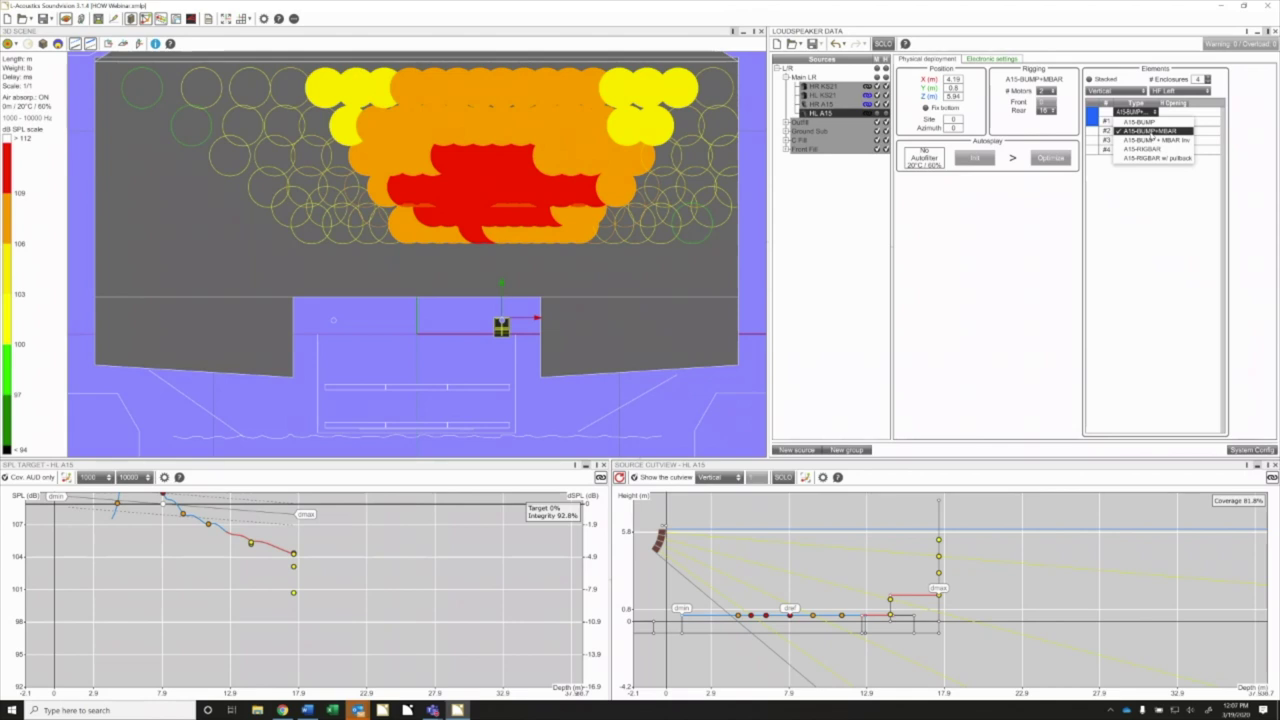
left_click(1164, 296)
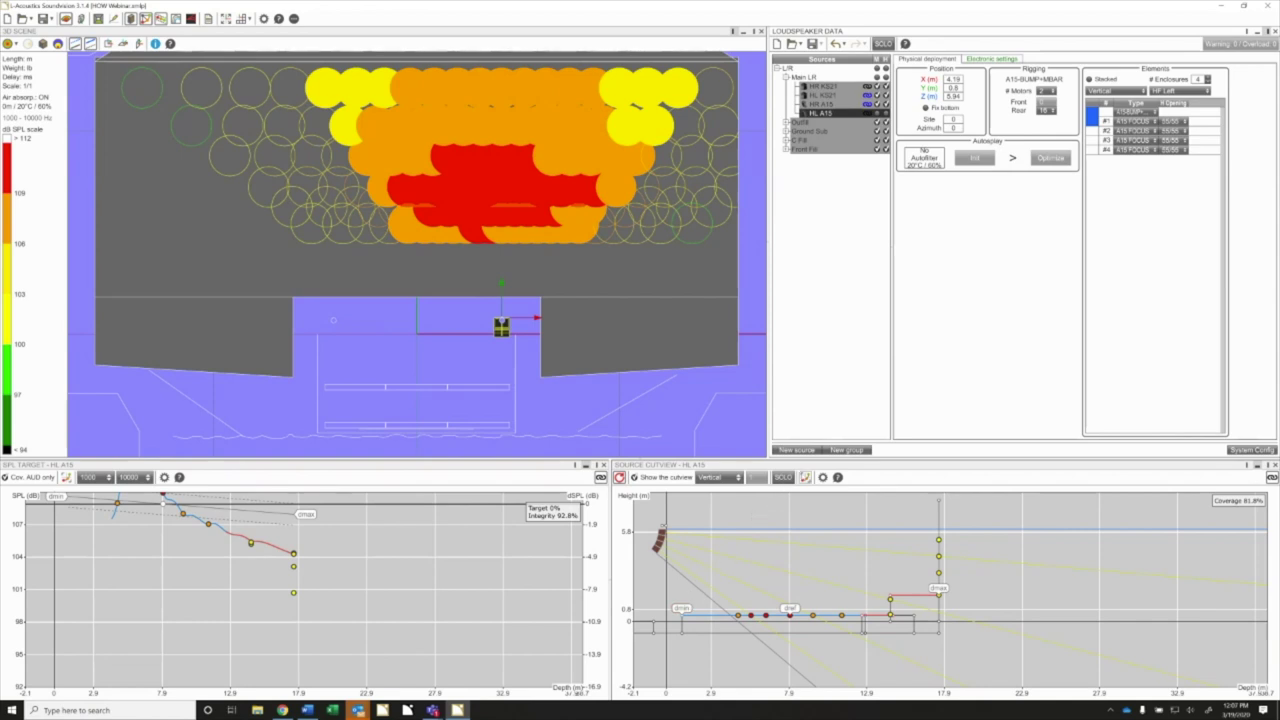
Aim the HL A15 array down toward the rear audience in the source cutview, to a site angle of about -10.1°
left_click(805, 477)
left_click_drag(776, 537, 1136, 645)
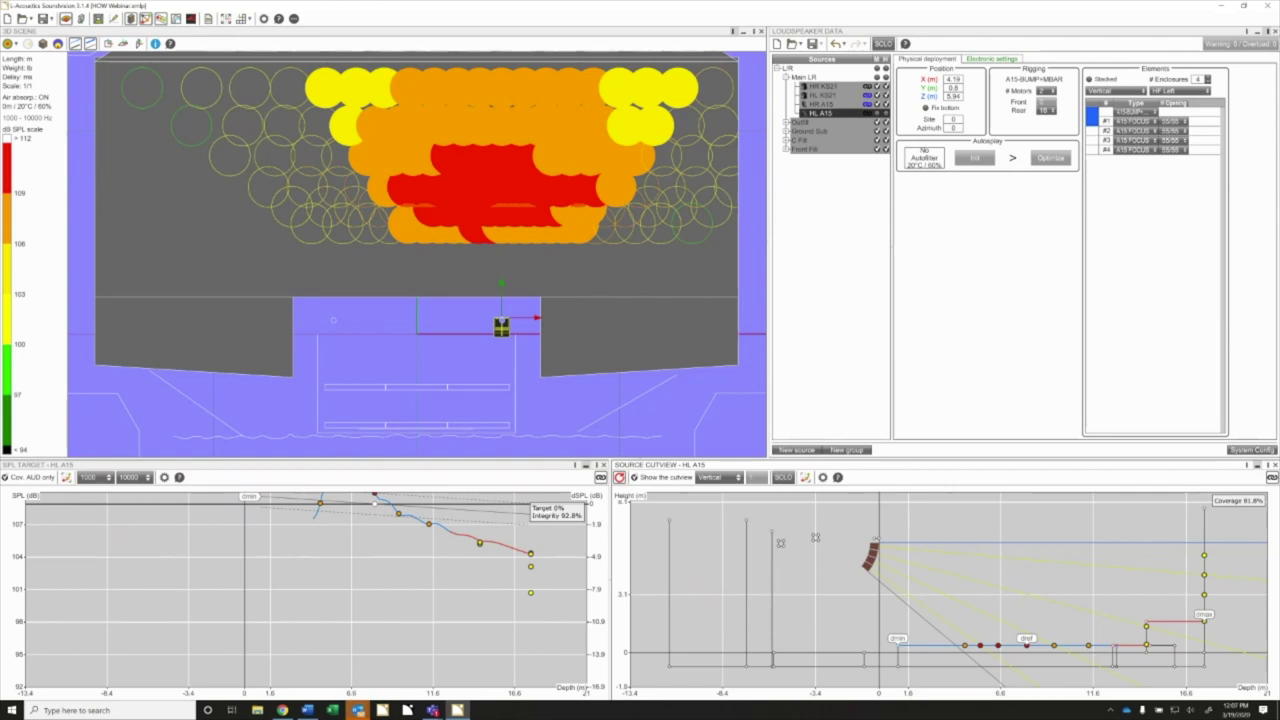
left_click(66, 477)
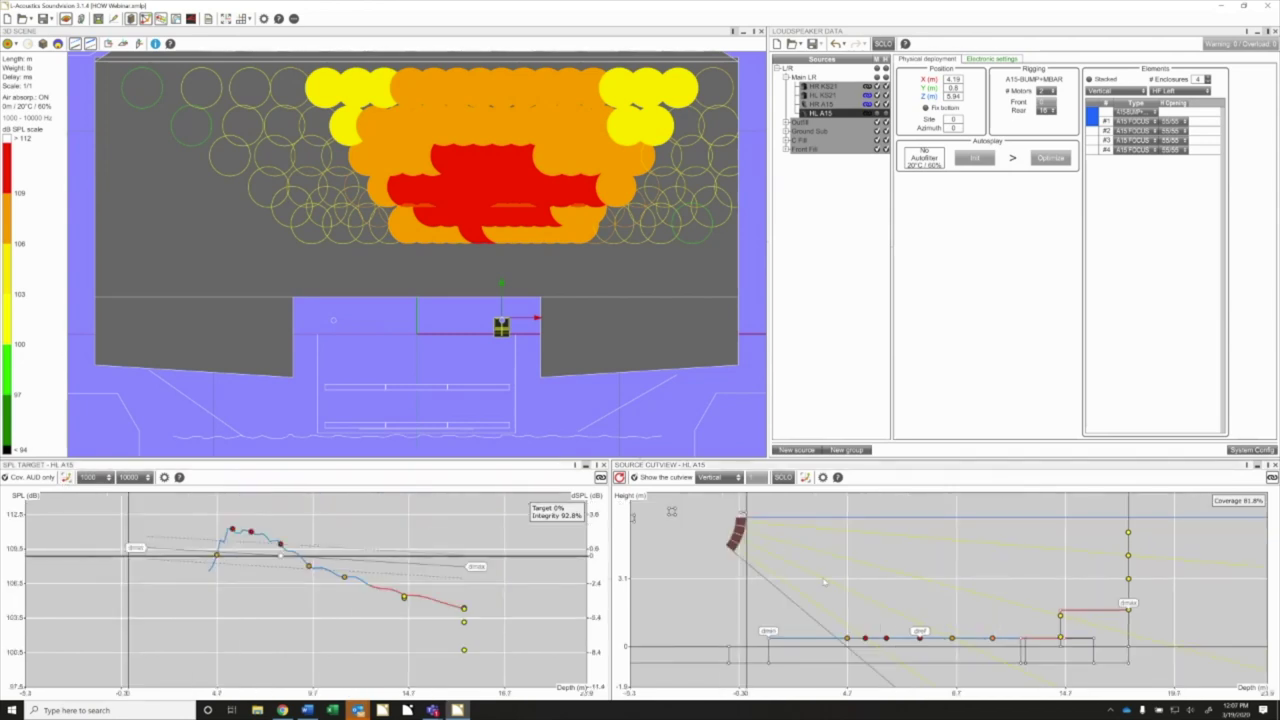
left_click_drag(889, 517, 891, 544)
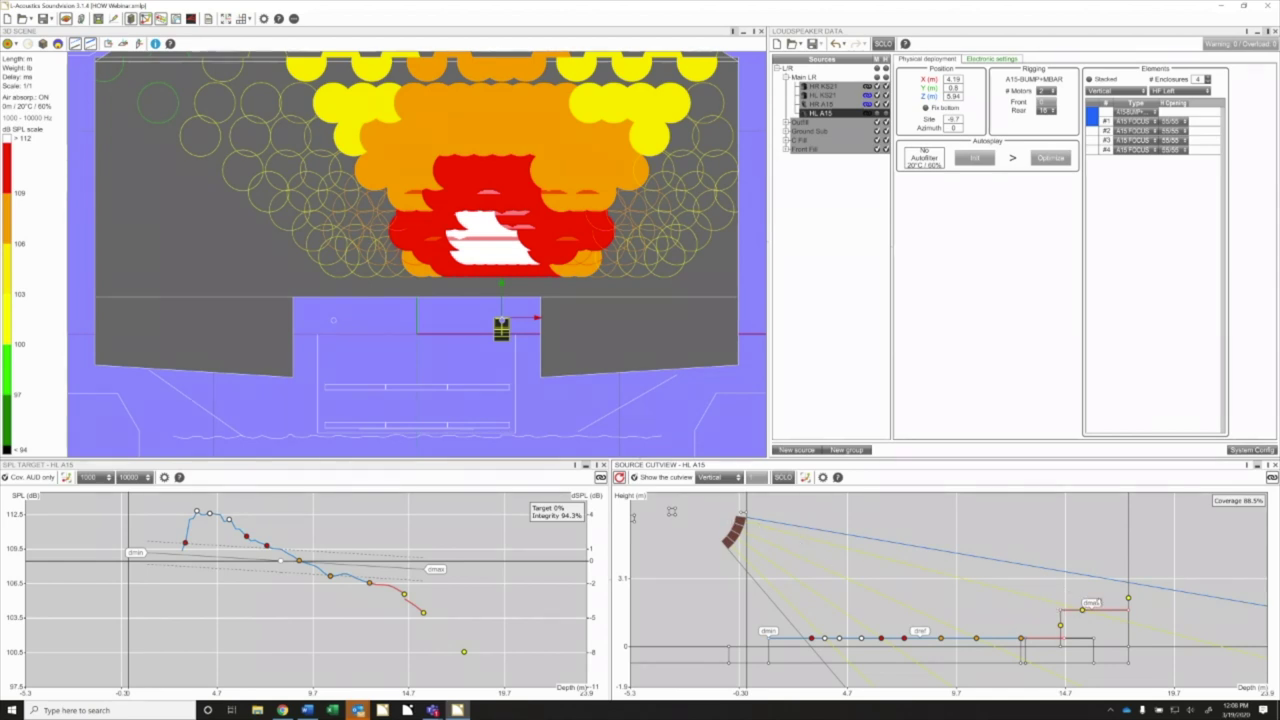
mouse_move(1089, 605)
left_click_drag(447, 152, 455, 292)
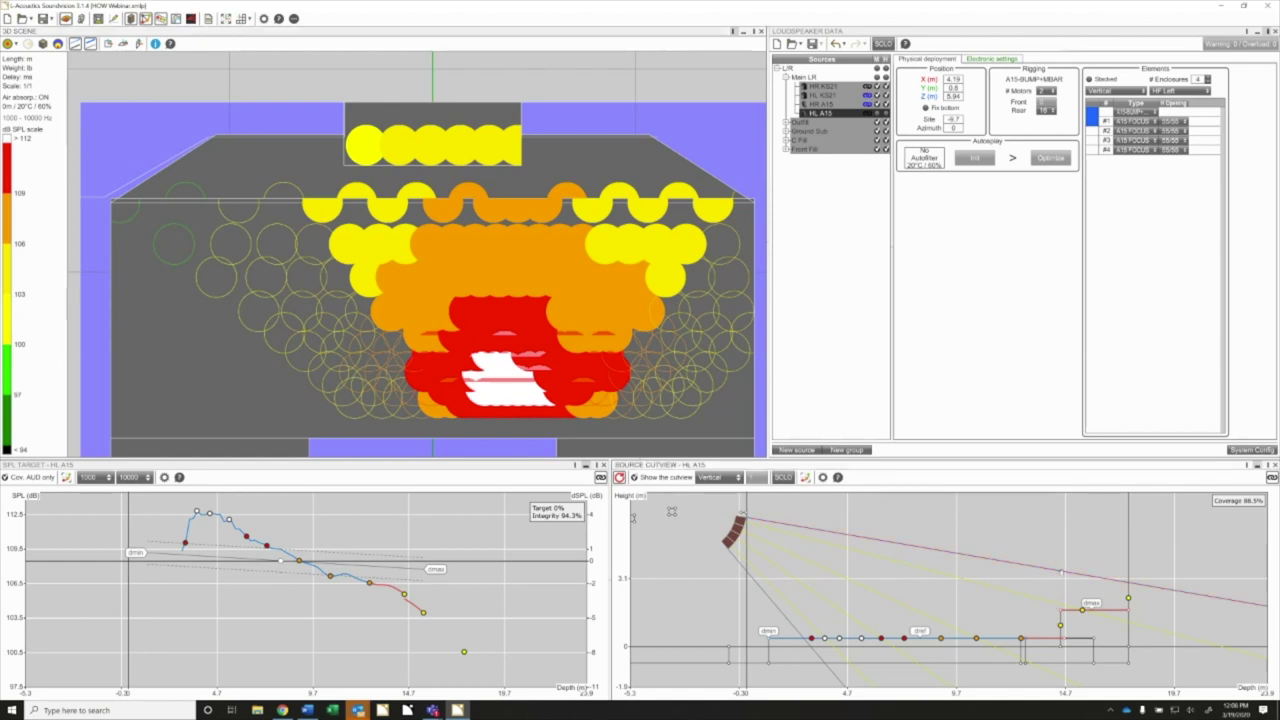
left_click_drag(1061, 572, 1061, 574)
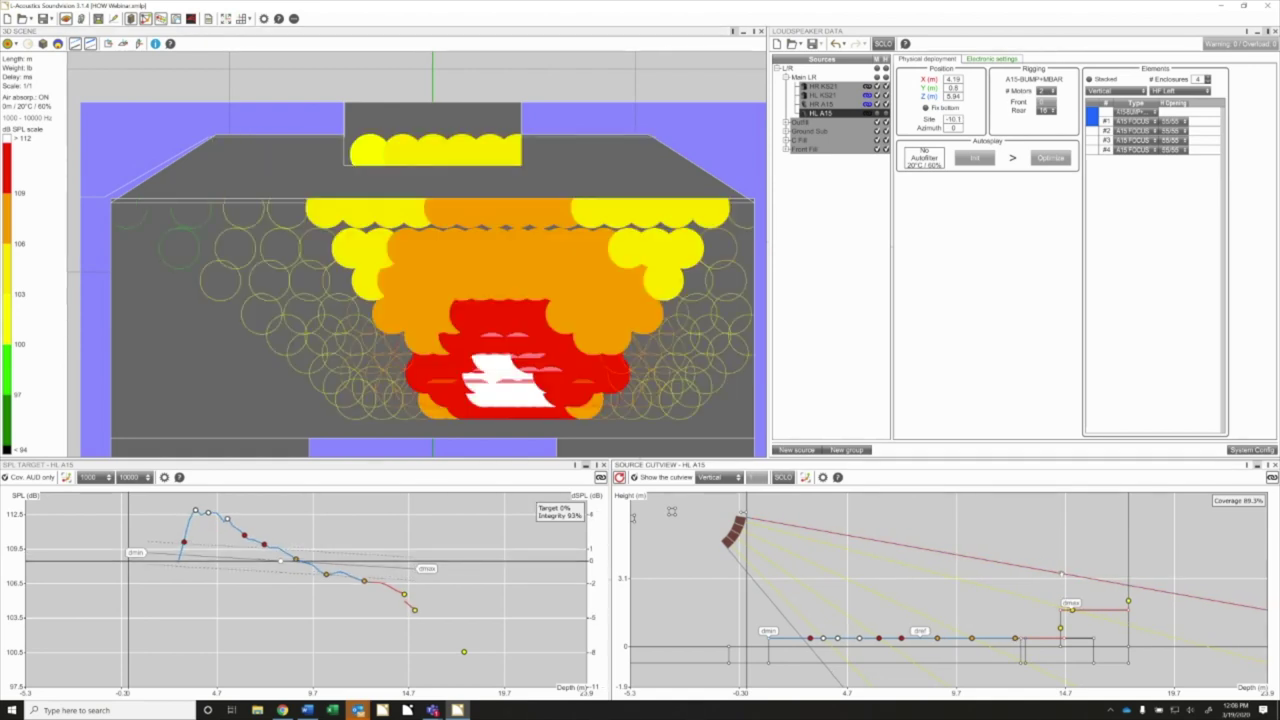
Change enclosure #4 of the HL A15 array to A15 WIDE
mouse_move(768, 632)
left_click(1137, 150)
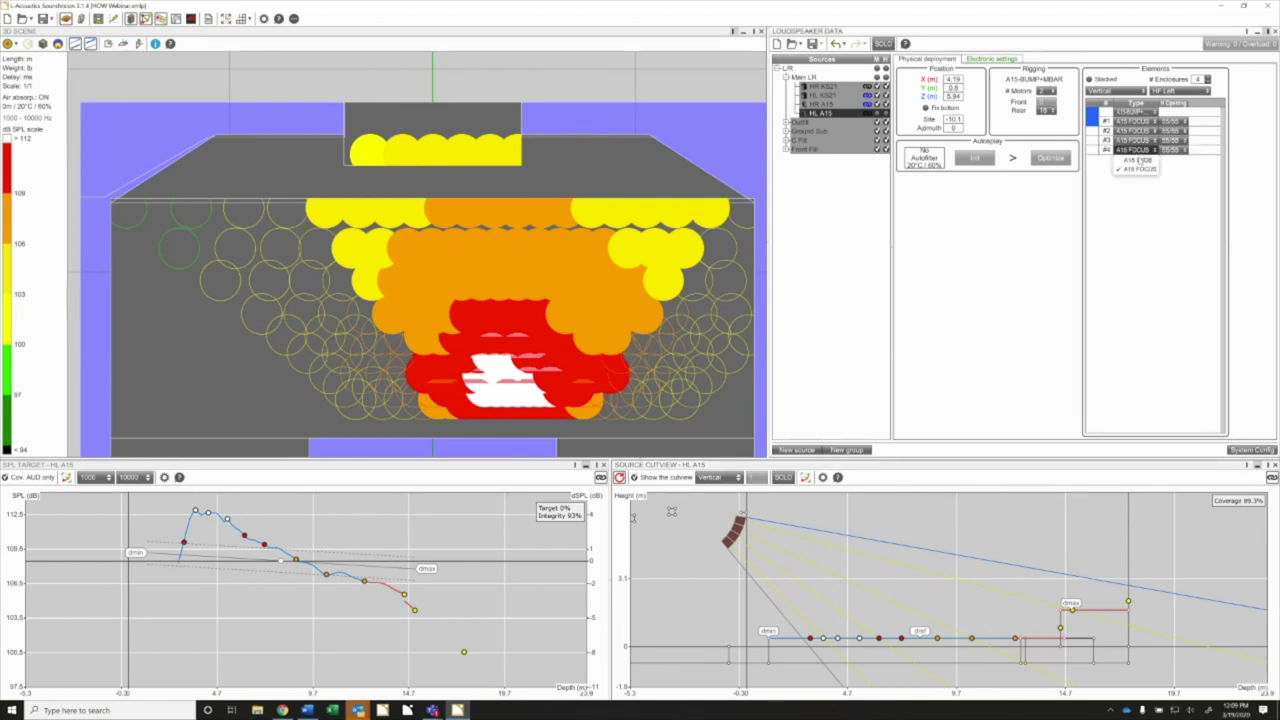
left_click(1137, 160)
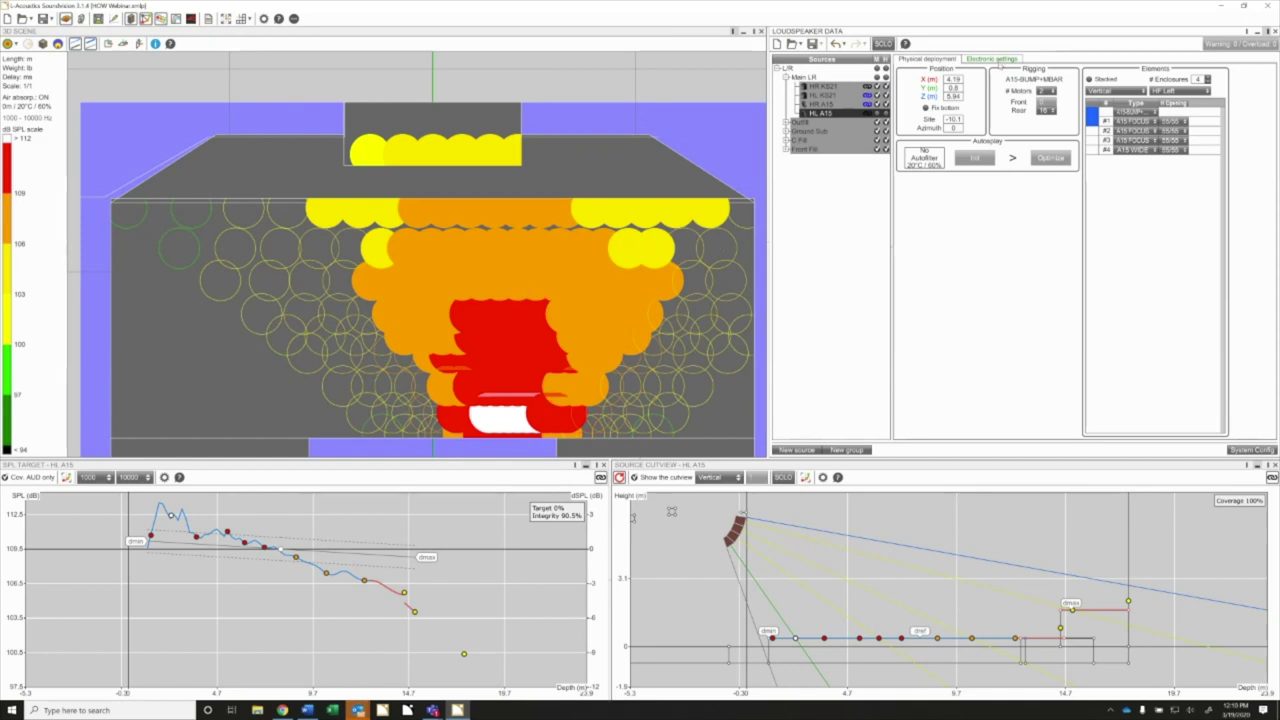
Try LA12X as the amplifier unit for the HL A15 groups and set it back to LA4X
left_click(1000, 59)
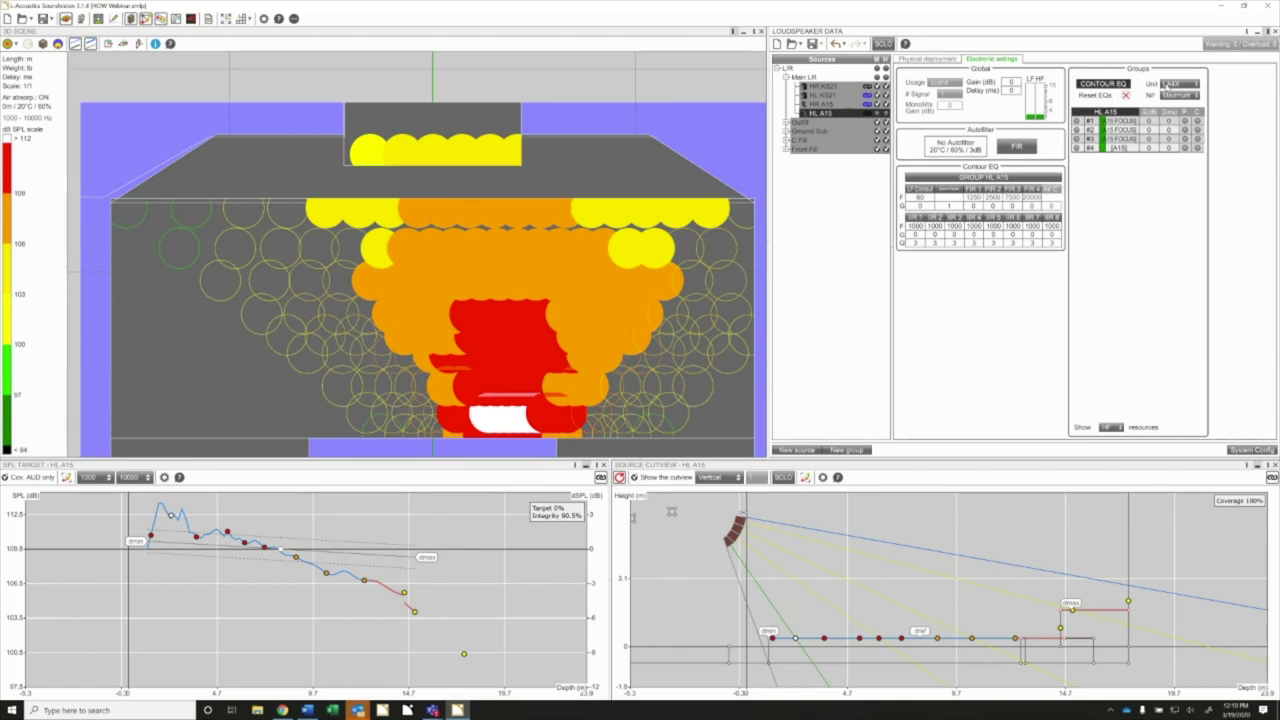
left_click(1190, 84)
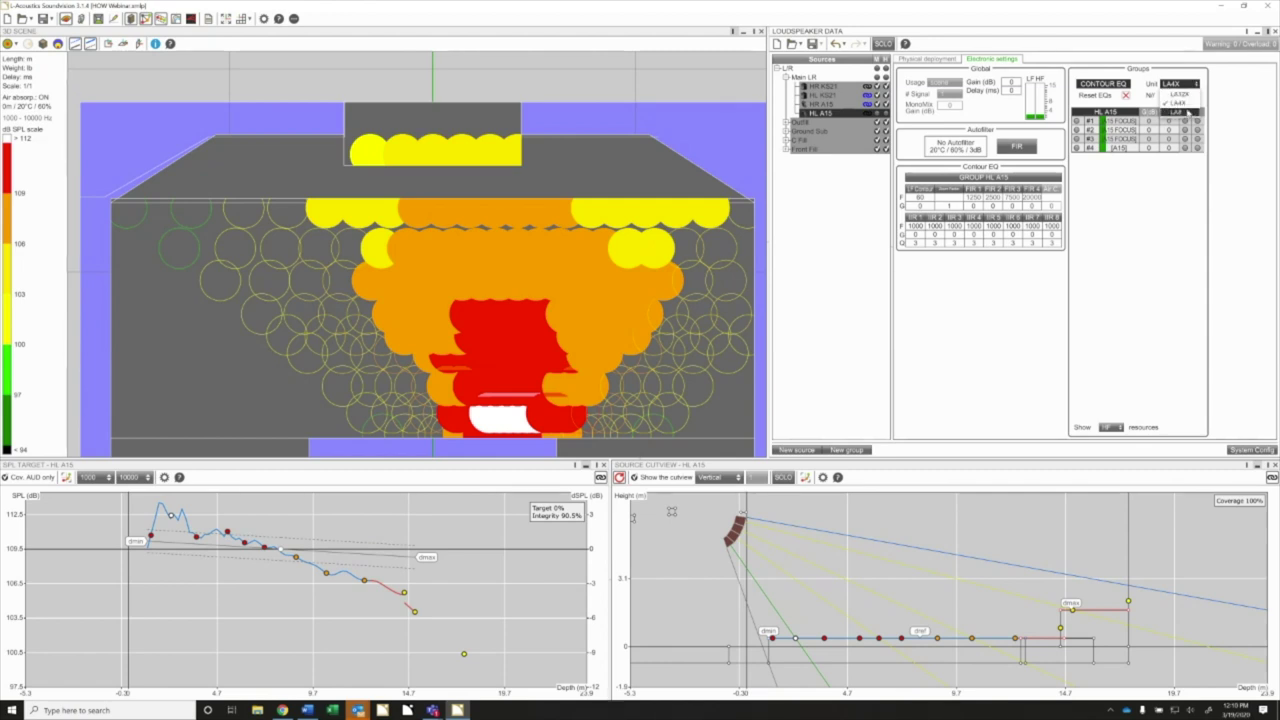
left_click(1192, 84)
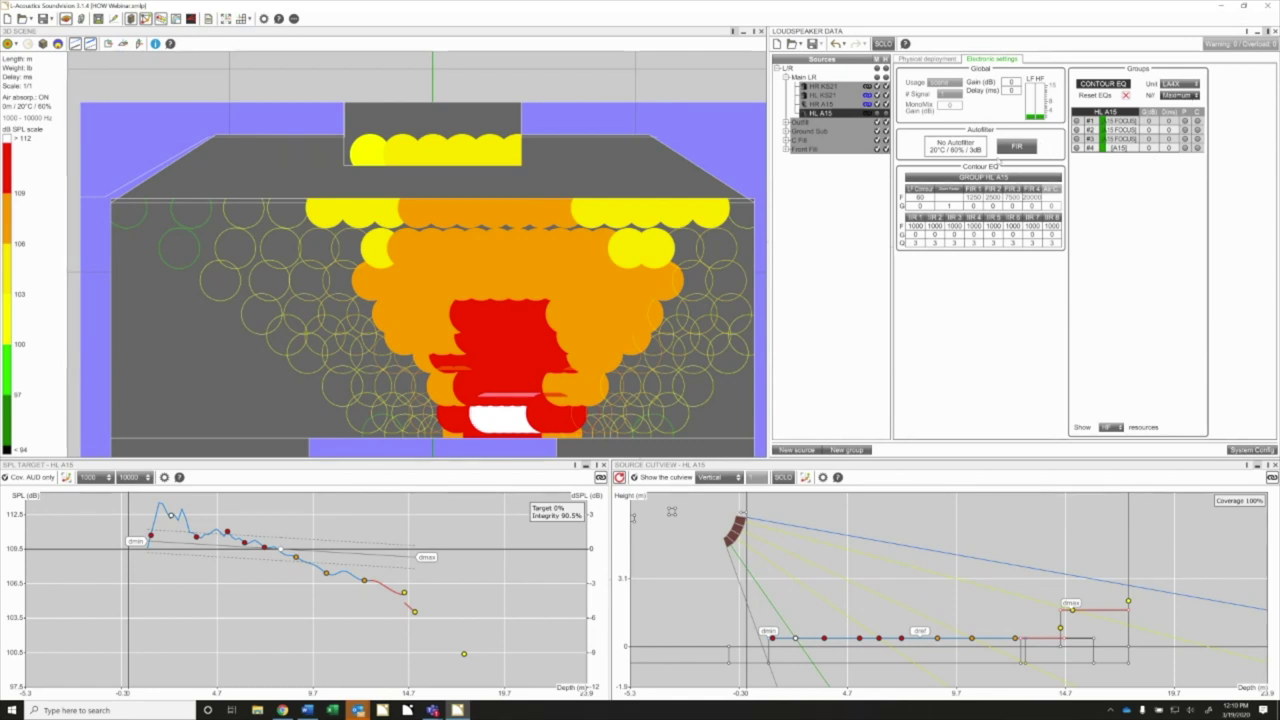
left_click(1180, 84)
left_click(1178, 103)
left_click(1180, 95)
left_click(1180, 104)
left_click(1180, 84)
left_click(1180, 96)
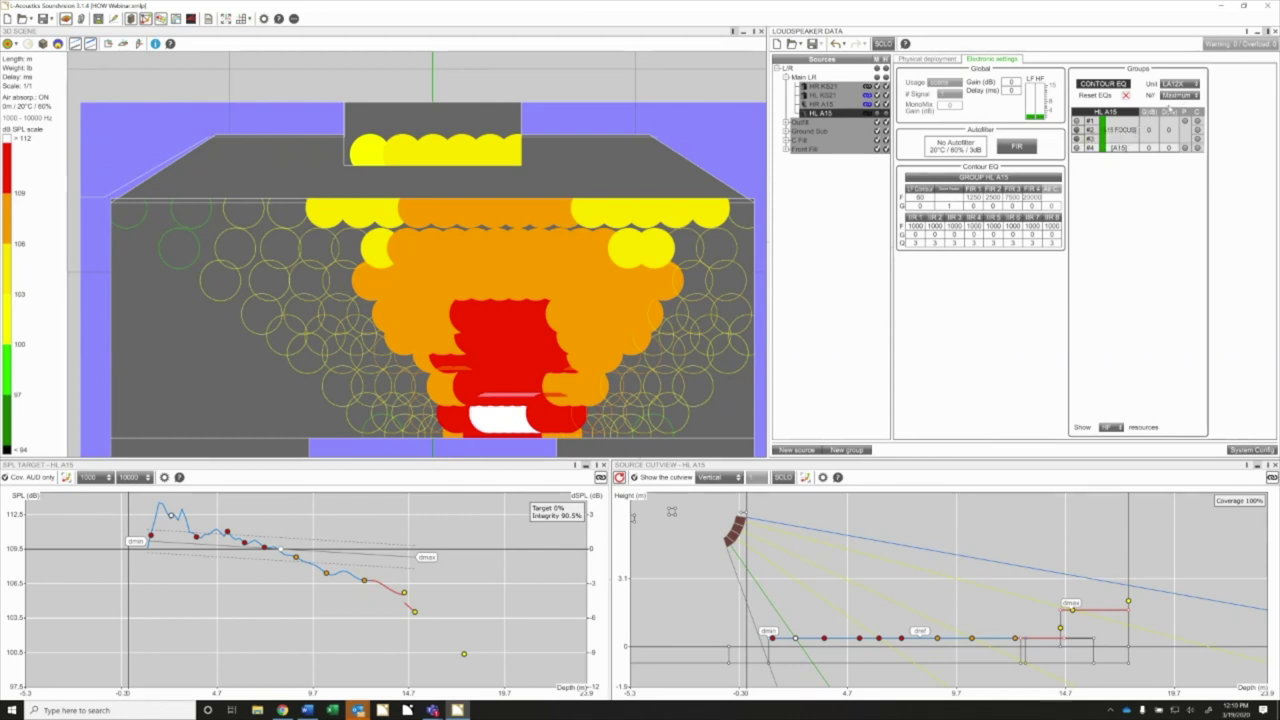
left_click(1175, 84)
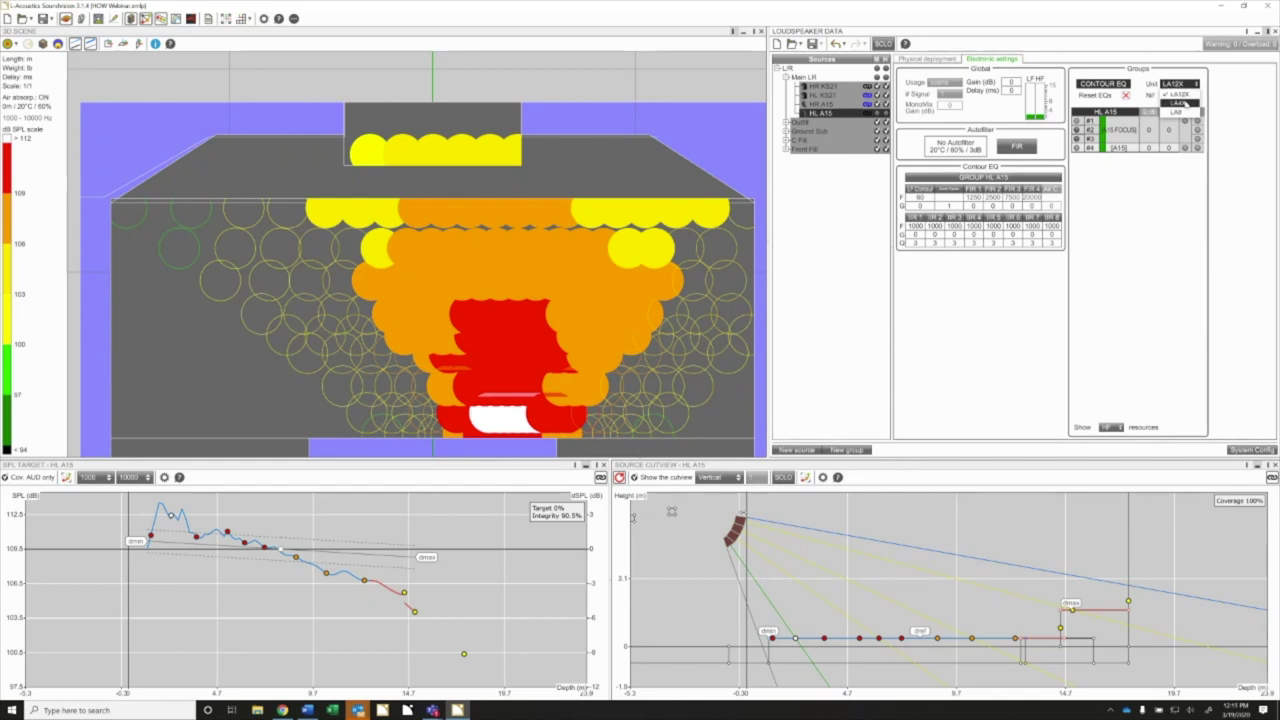
left_click(1170, 113)
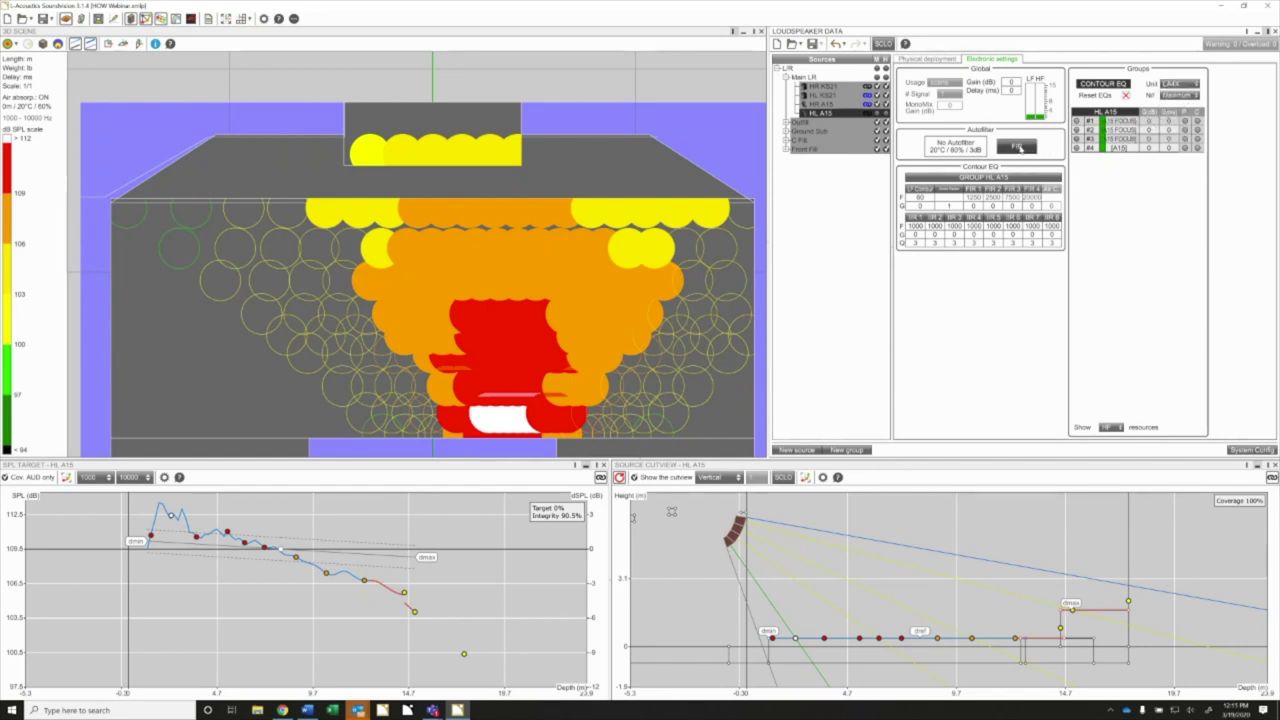
Set the calculation's atmospheric conditions to a temperature of 24 °C and a hygrometry of 50%
double_click(43, 110)
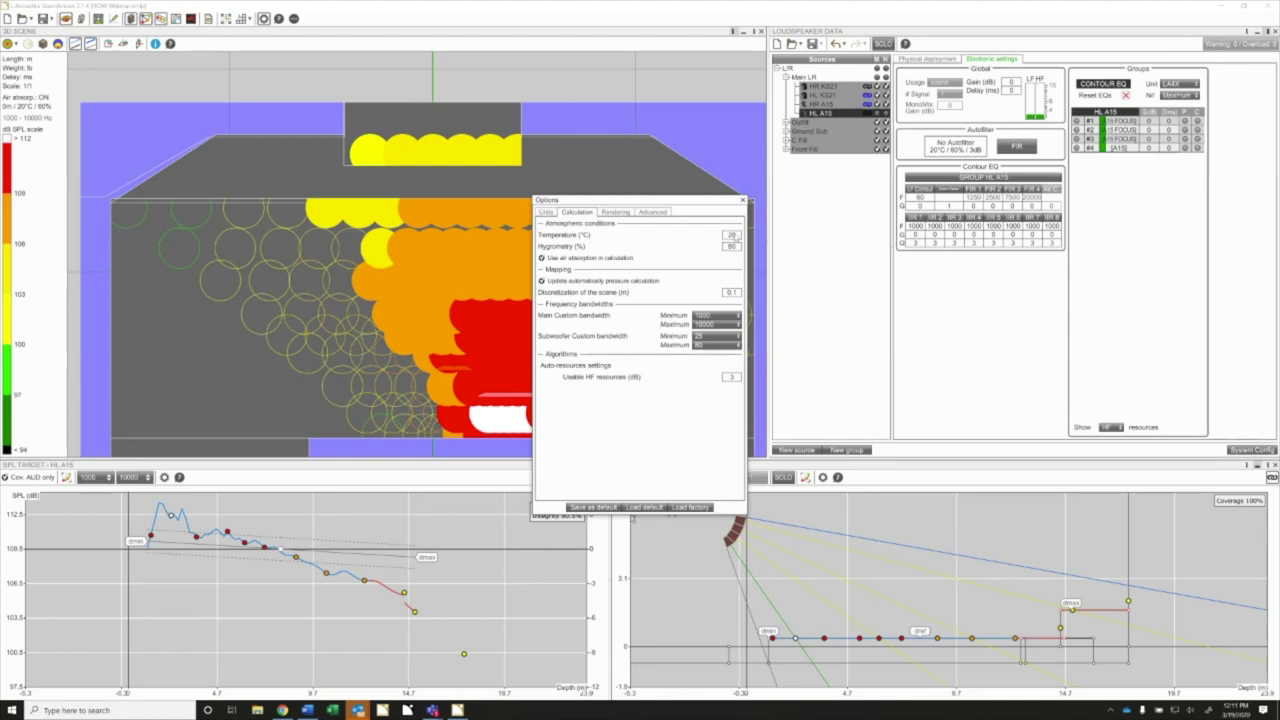
left_click(733, 235)
type("24")
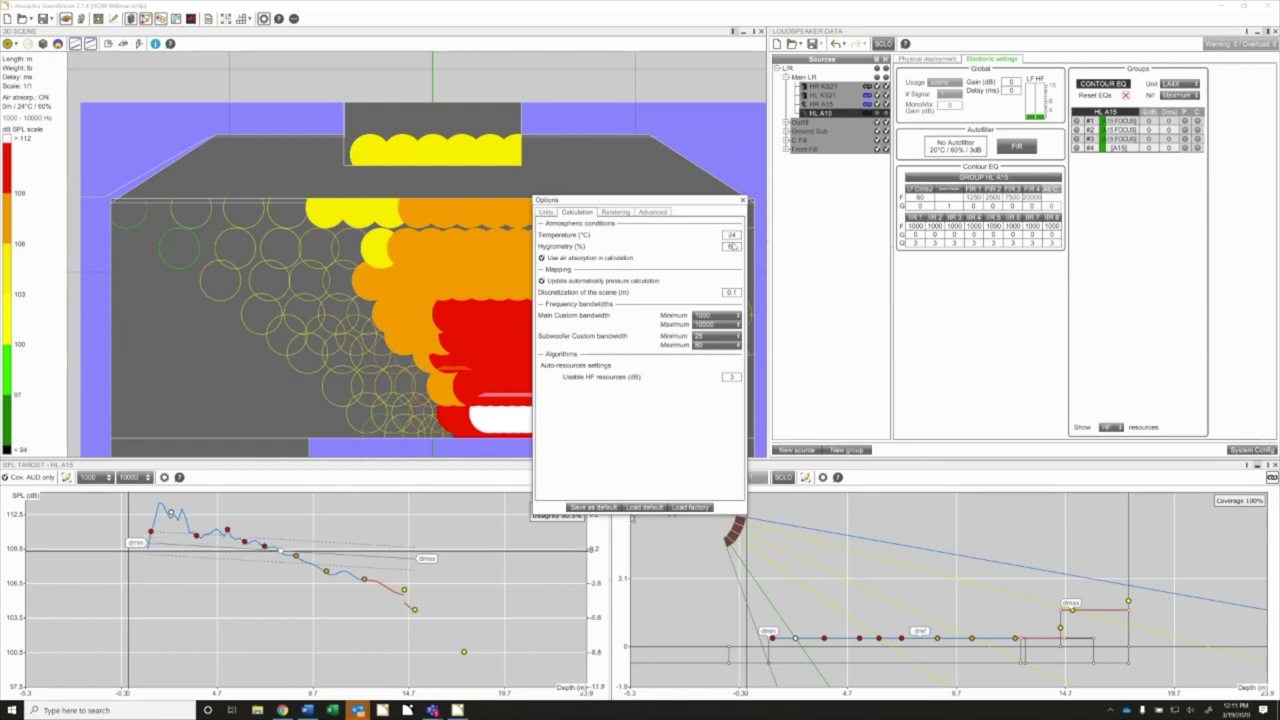
left_click(733, 246)
type("50")
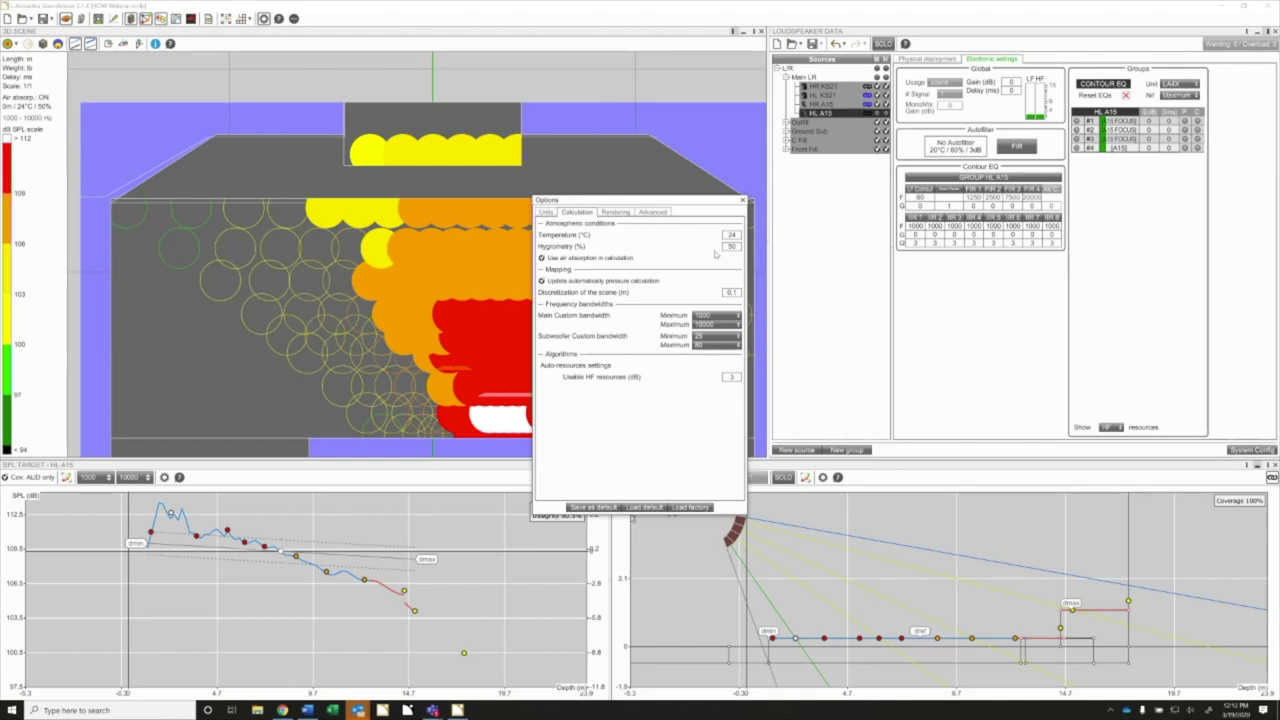
left_click(742, 201)
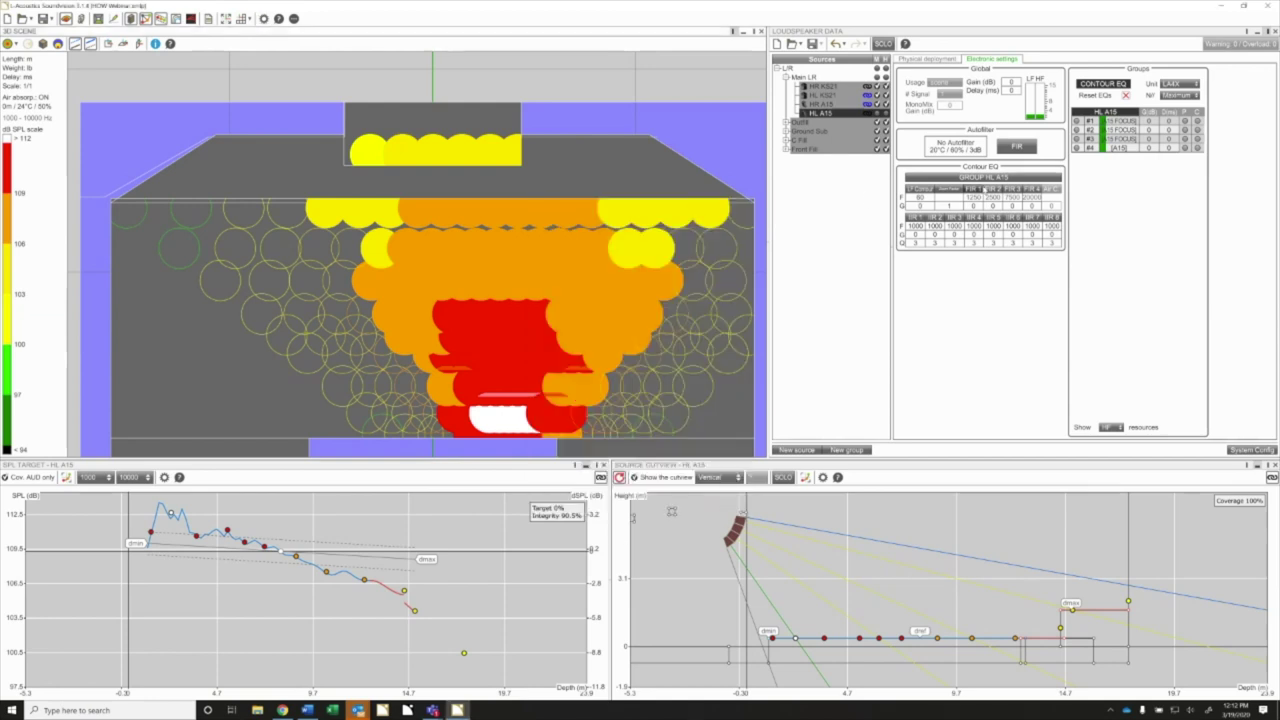
Run the FIR Autofilter on the HL A15 array using the current atmospheric conditions
left_click(1019, 147)
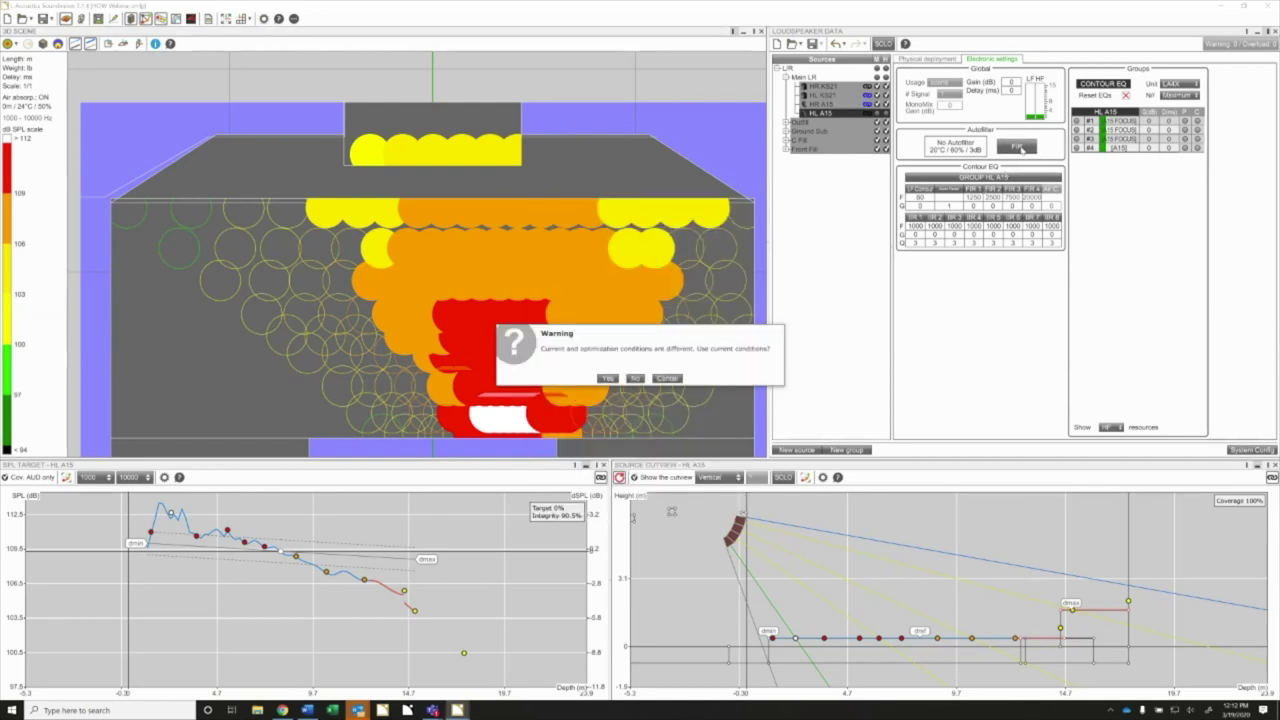
left_click(605, 378)
left_click(607, 379)
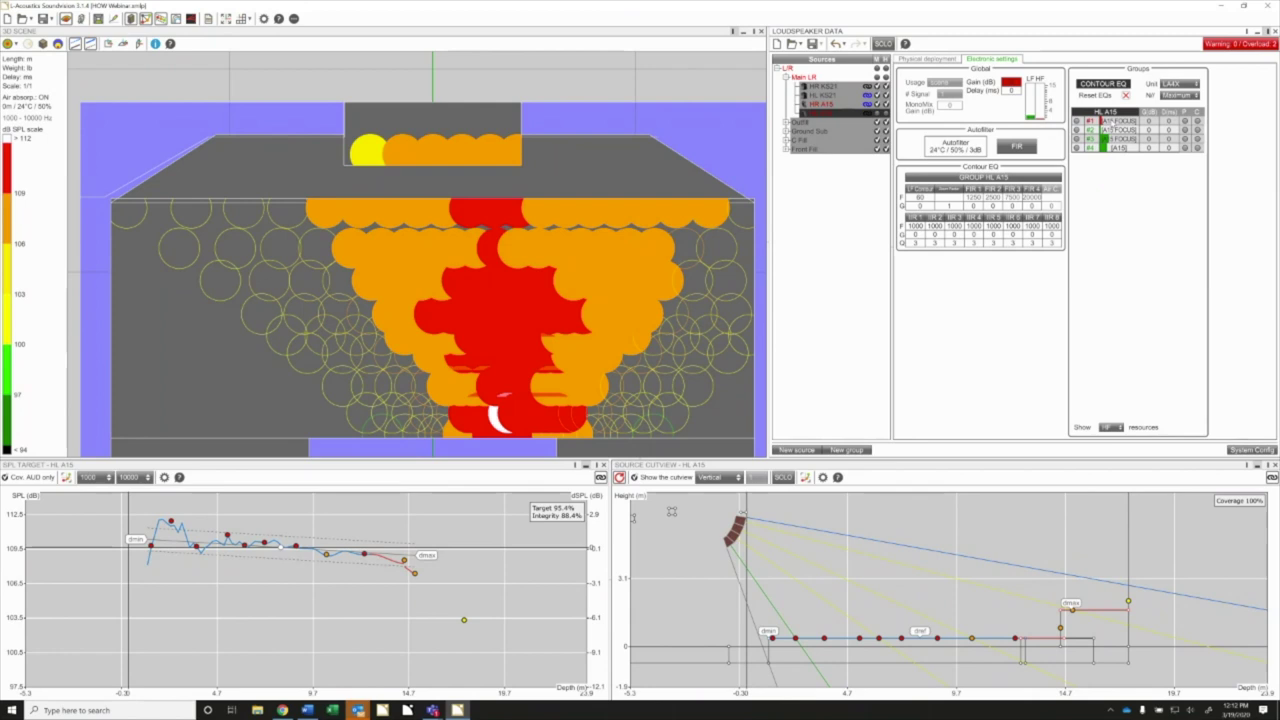
Inspect group #1 of the HL A15 array and its enclosures in 3D, and apply Find max gain in the system configuration
left_click(1092, 121)
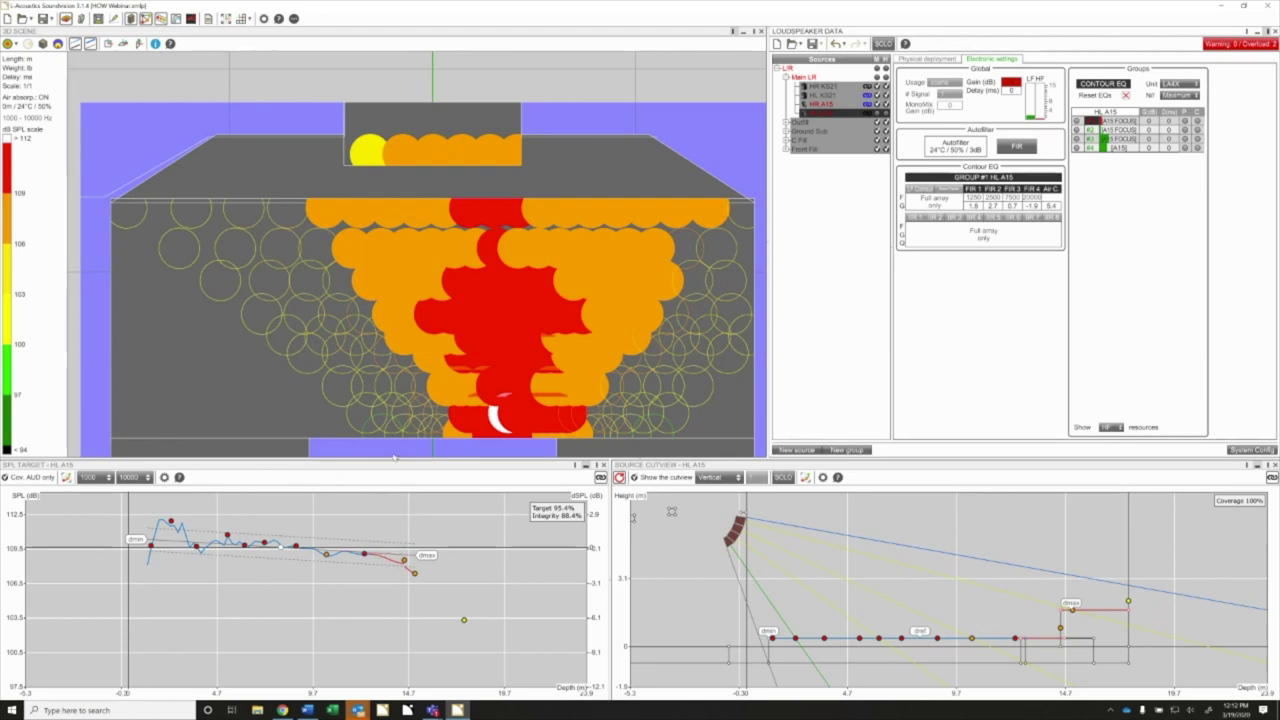
scroll(375, 390, "down", 5)
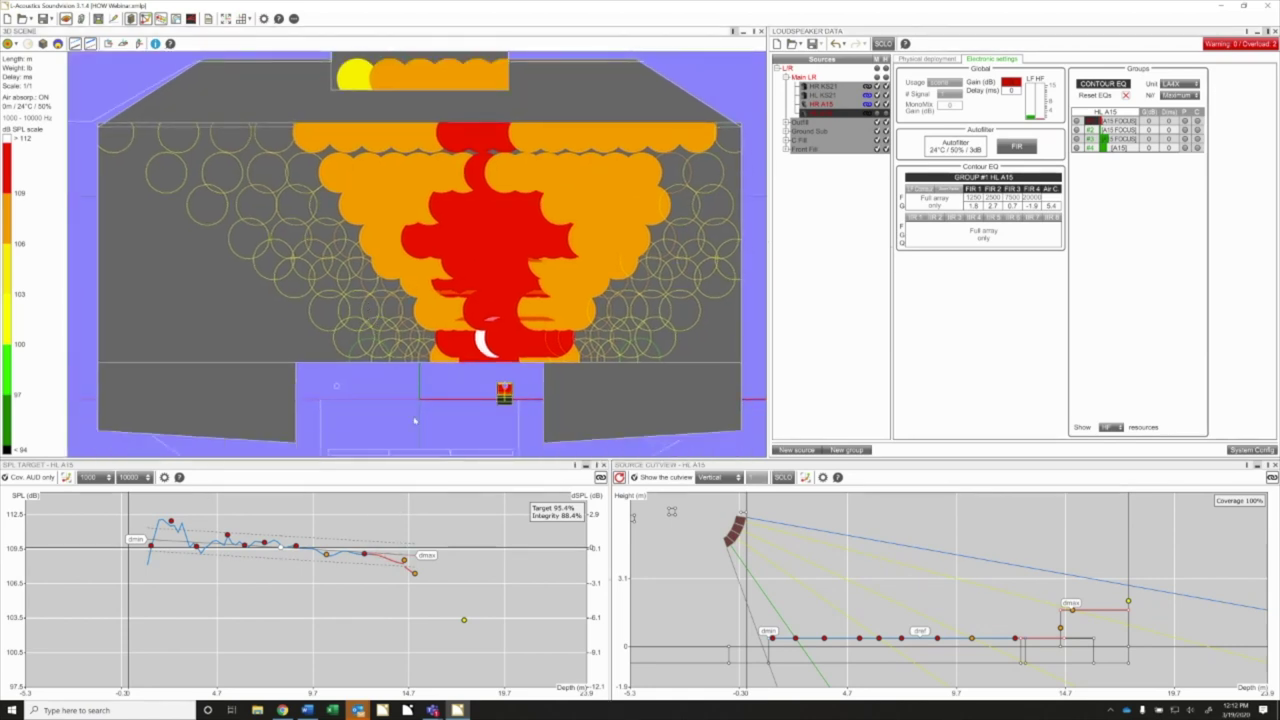
left_click_drag(424, 433, 368, 388)
scroll(368, 388, "up", 8)
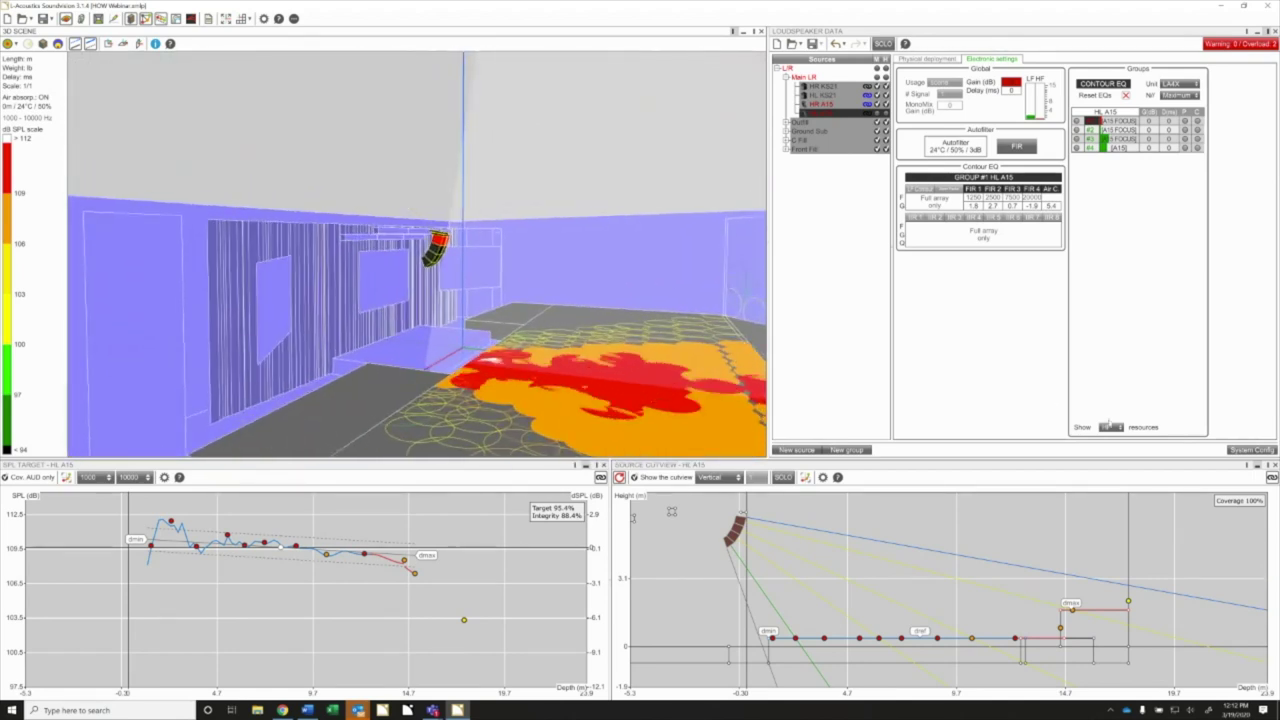
left_click(1259, 448)
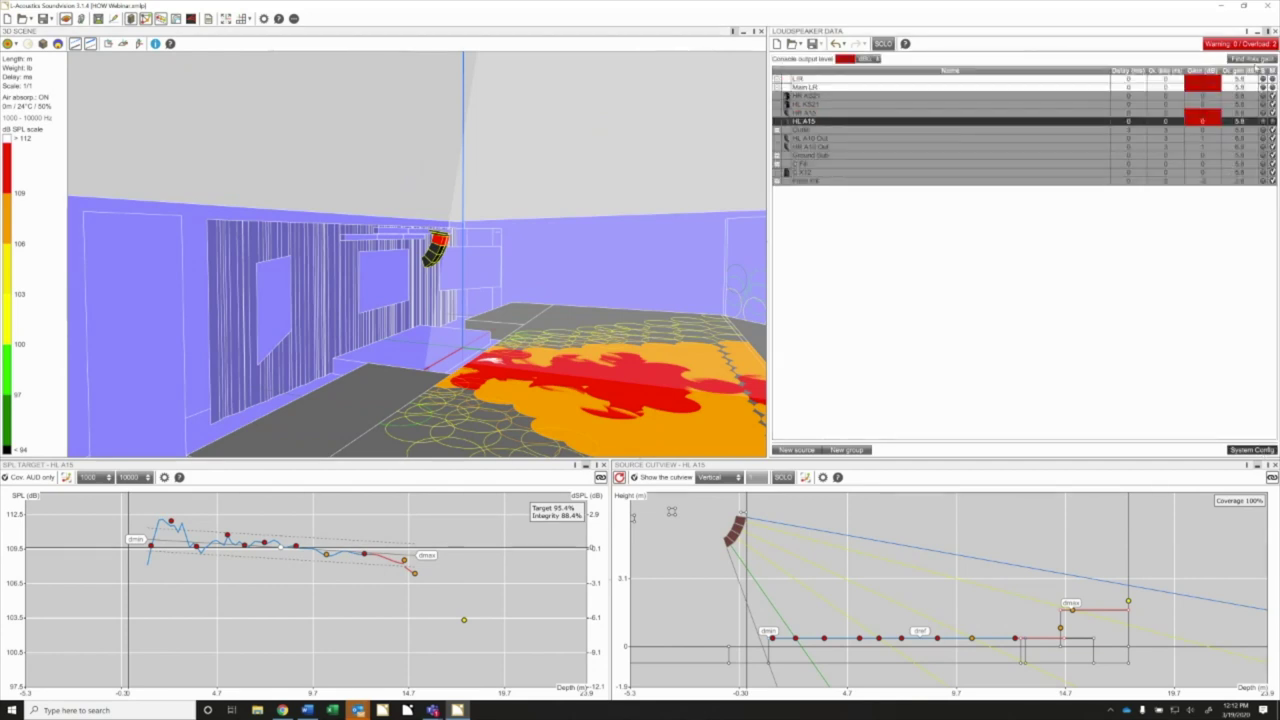
left_click(1252, 450)
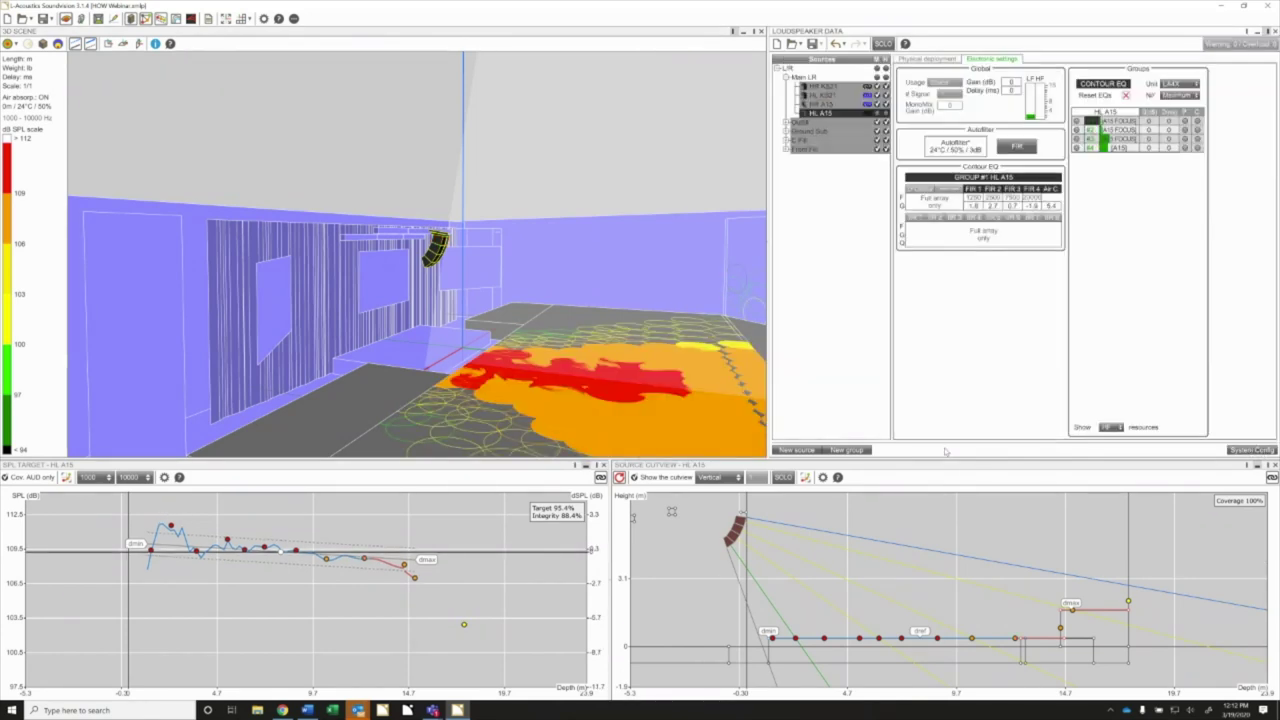